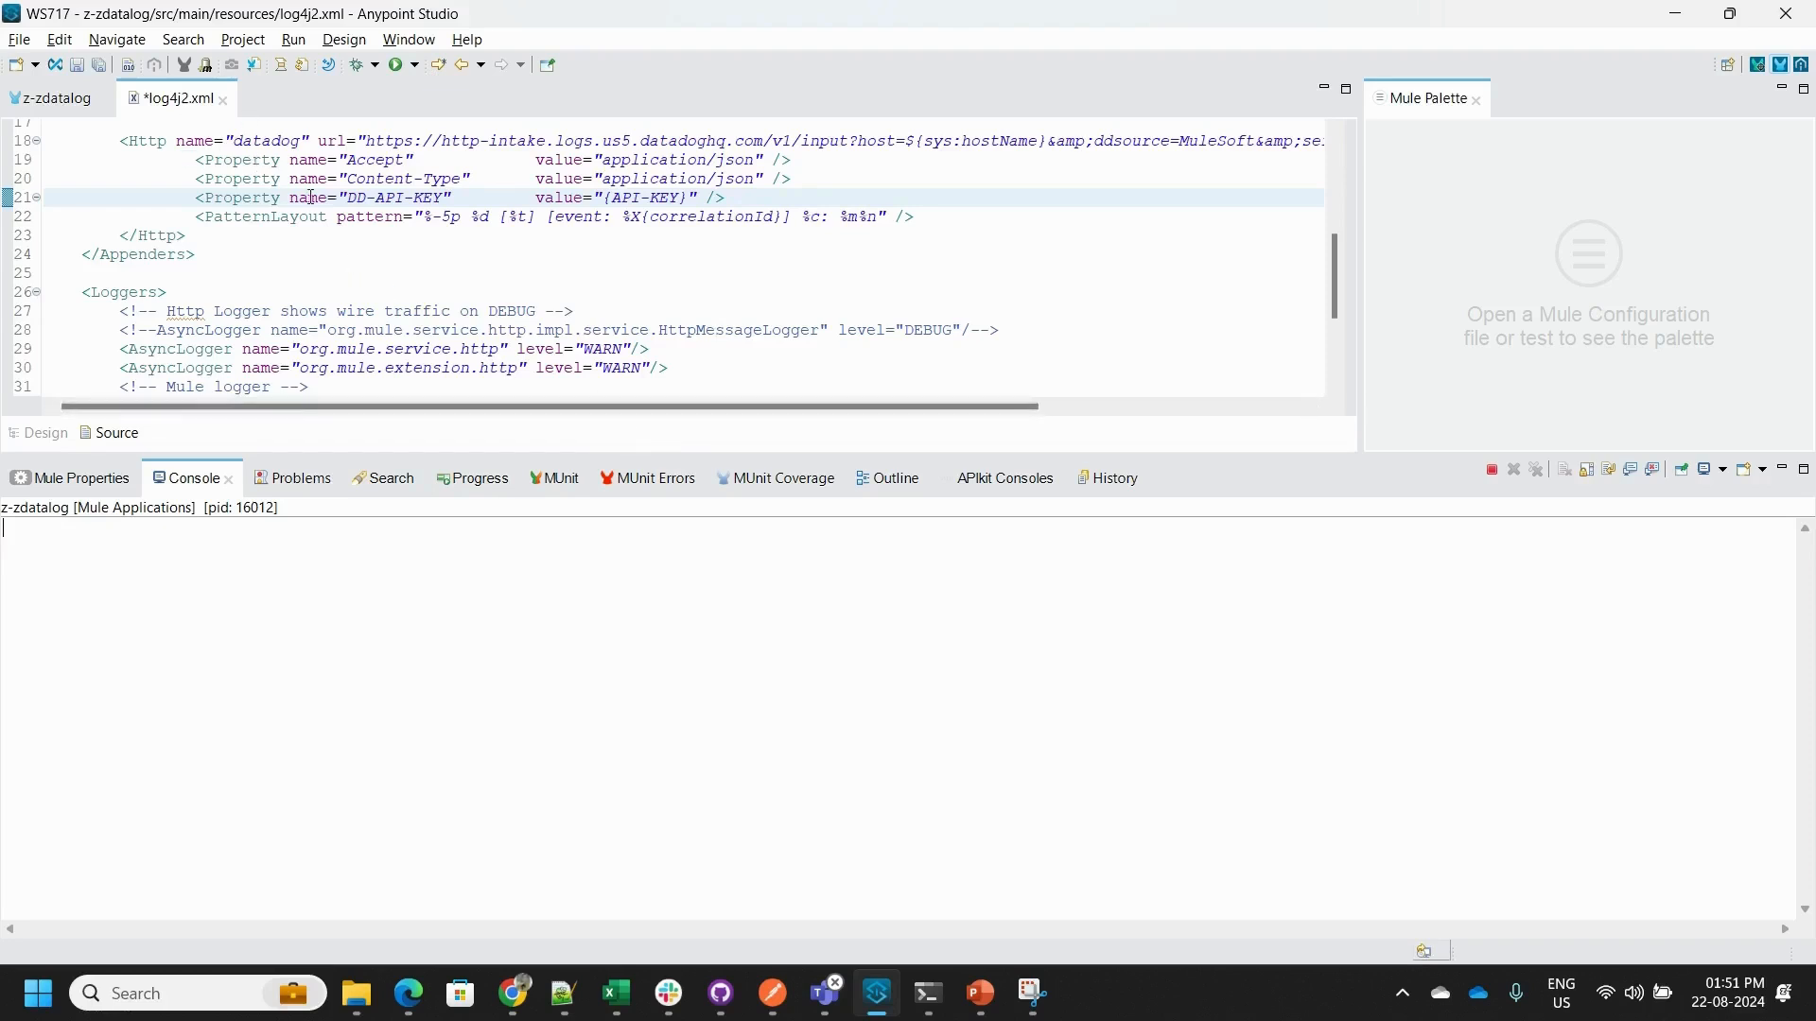
# - Examine the datadog Http appender's URL parameters in log4j2.xml and the AppenderRef that uses it under AsyncRoot
pyautogui.click(276, 144)
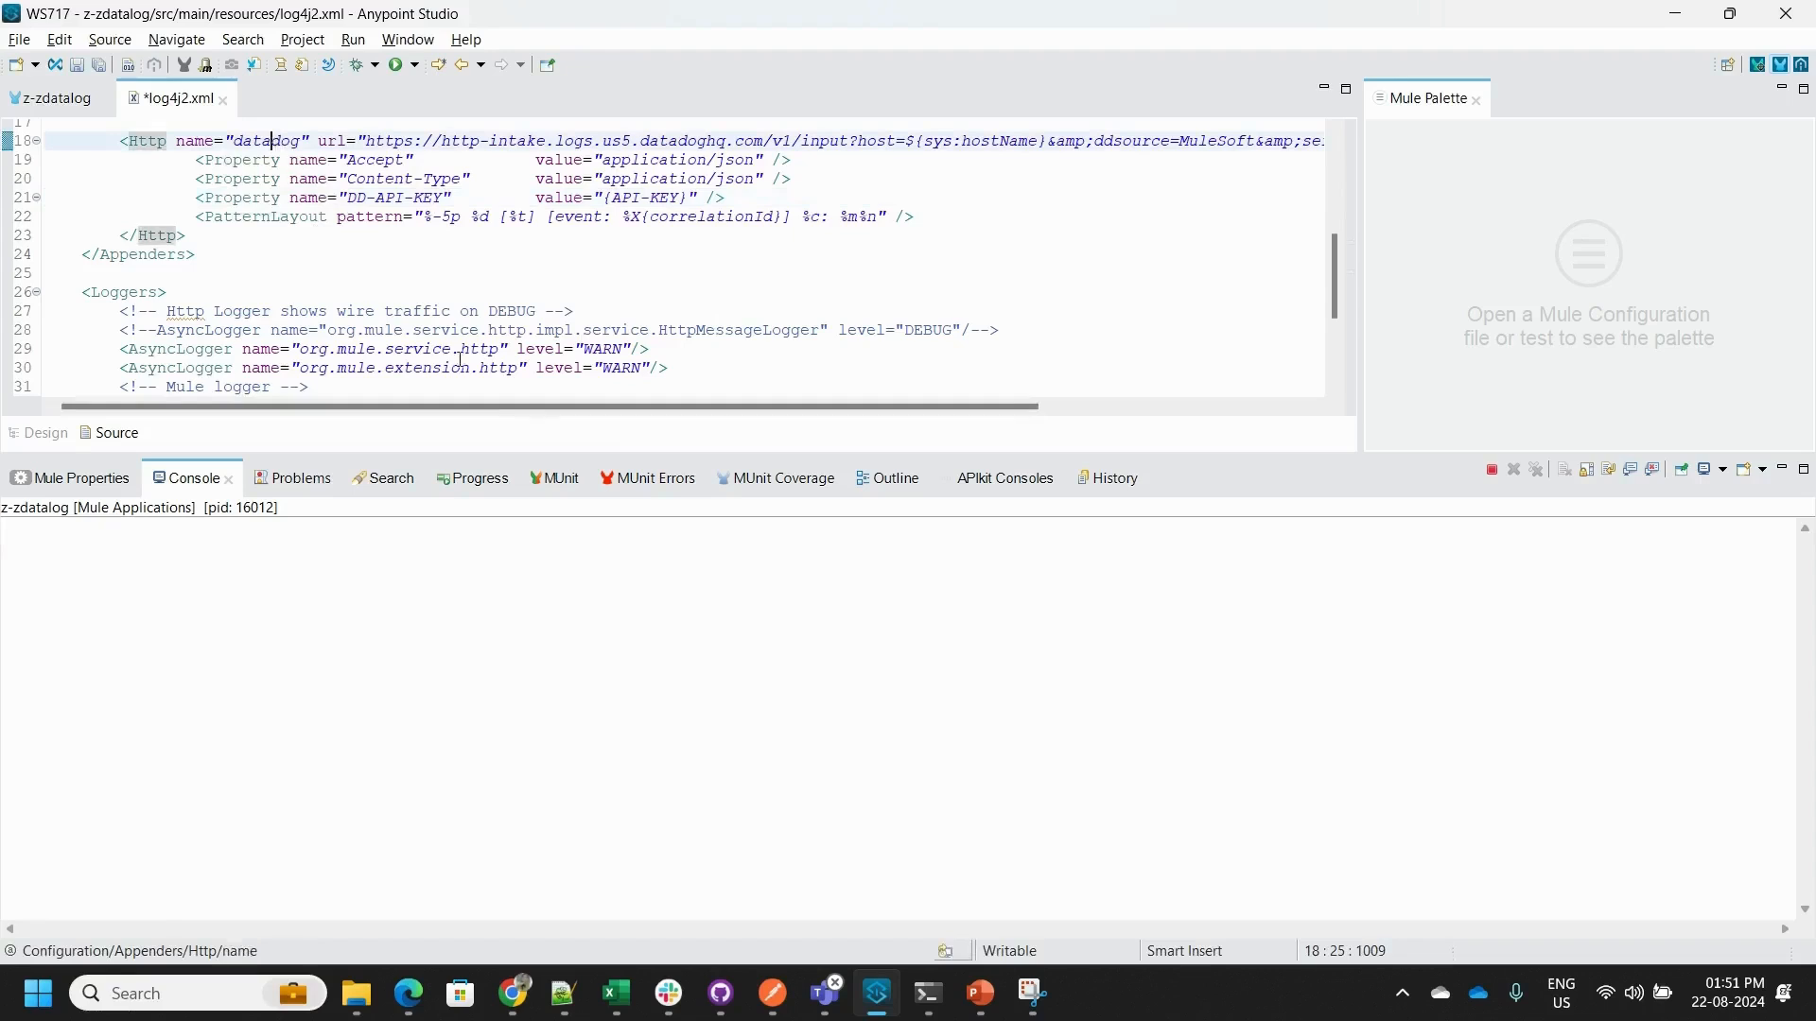
pyautogui.hscroll(3, 563, 409)
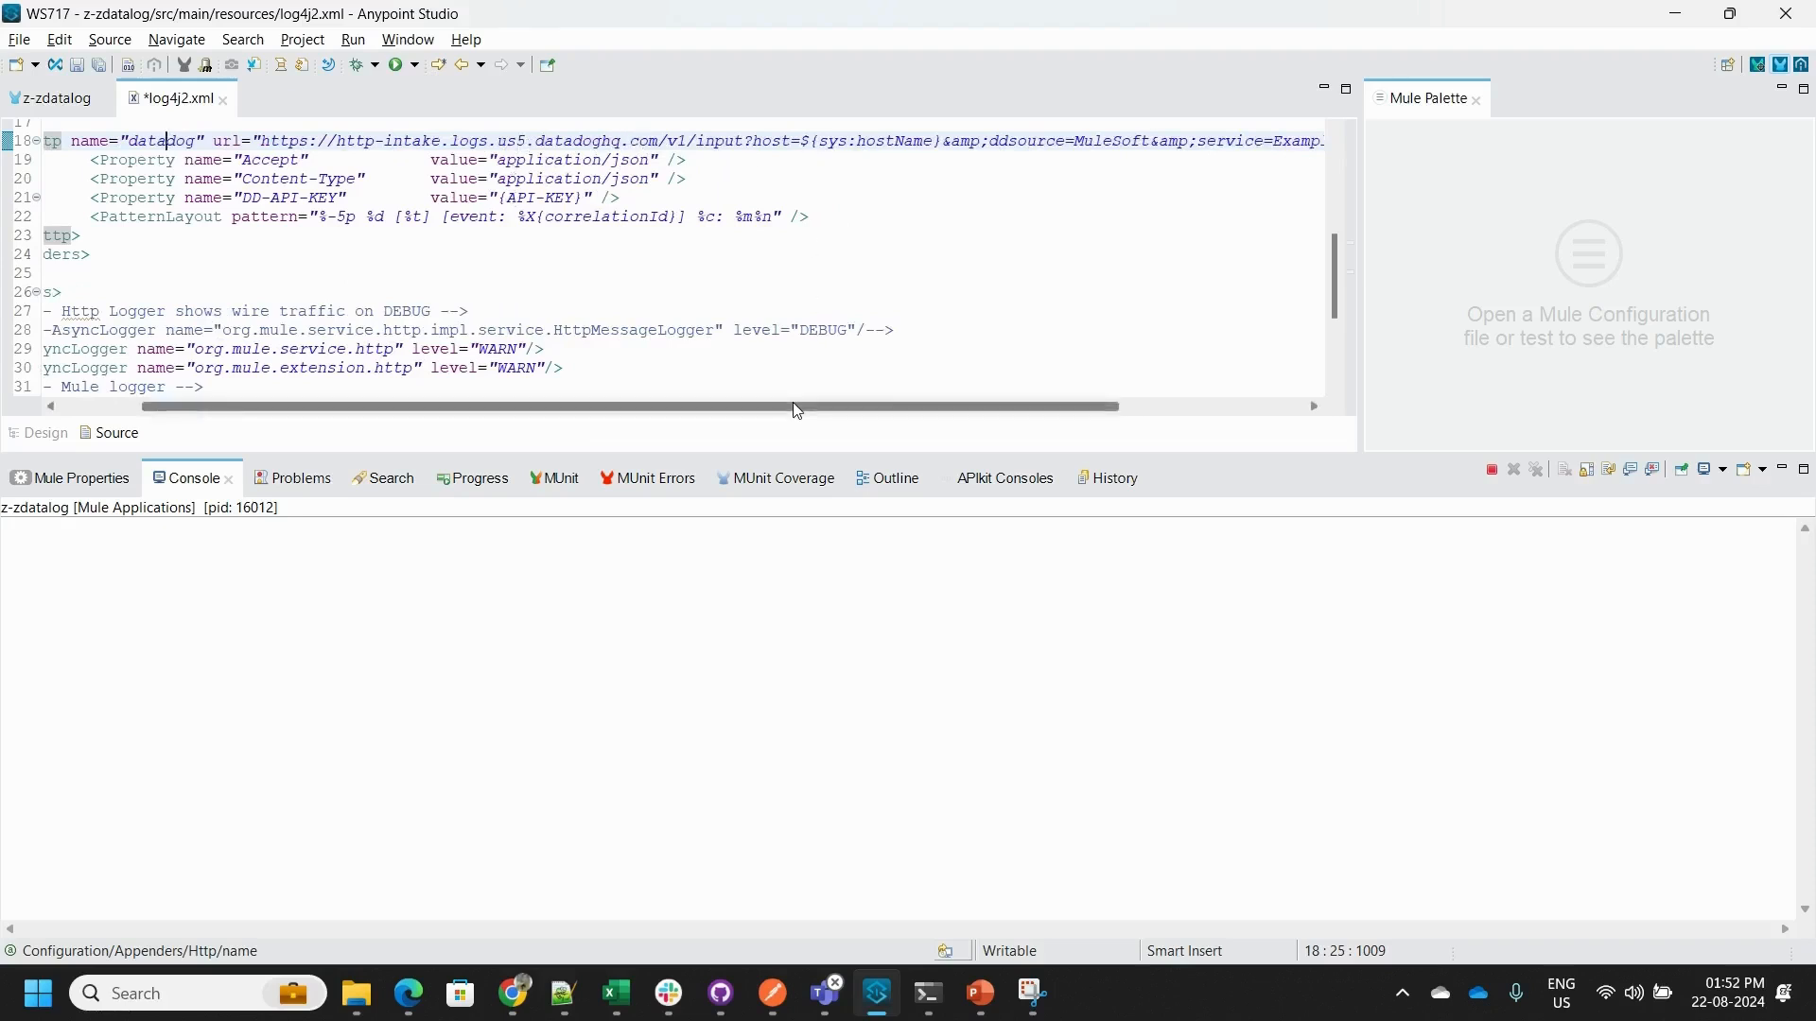
pyautogui.hscroll(3, 793, 401)
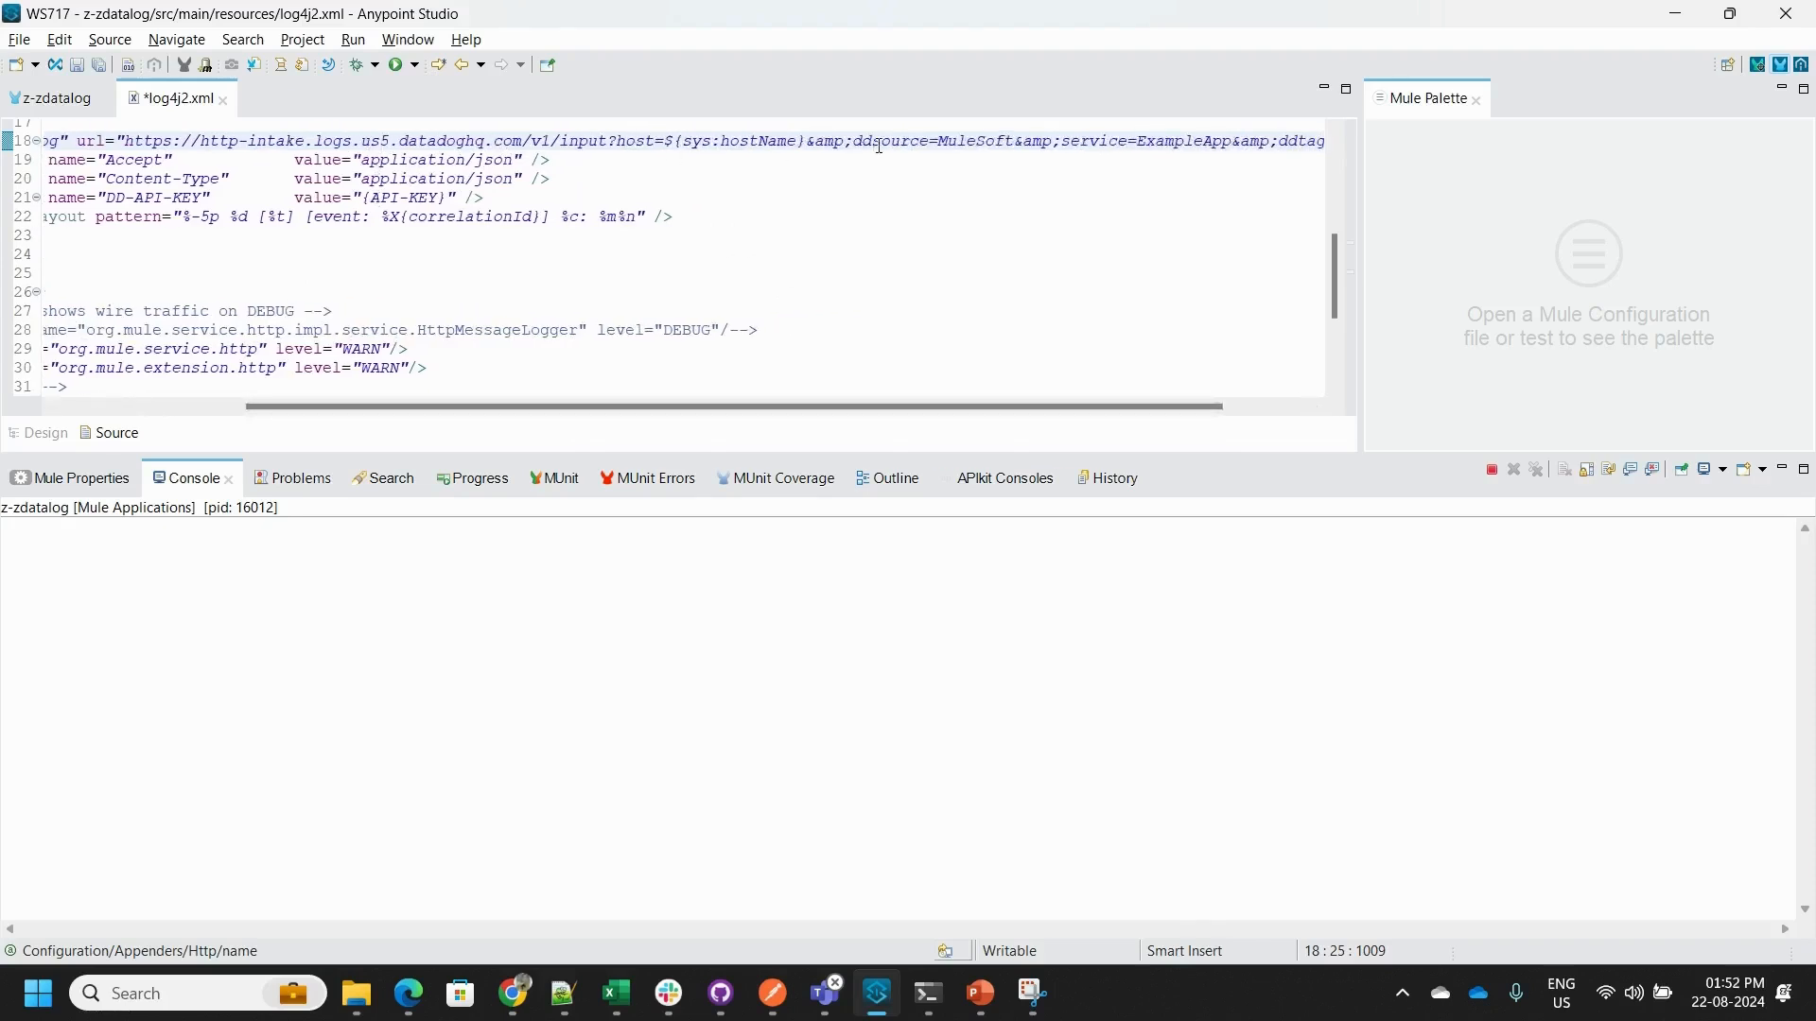
pyautogui.moveTo(1063, 408); pyautogui.dragTo(1067, 409)
pyautogui.hscroll(2, 1071, 417)
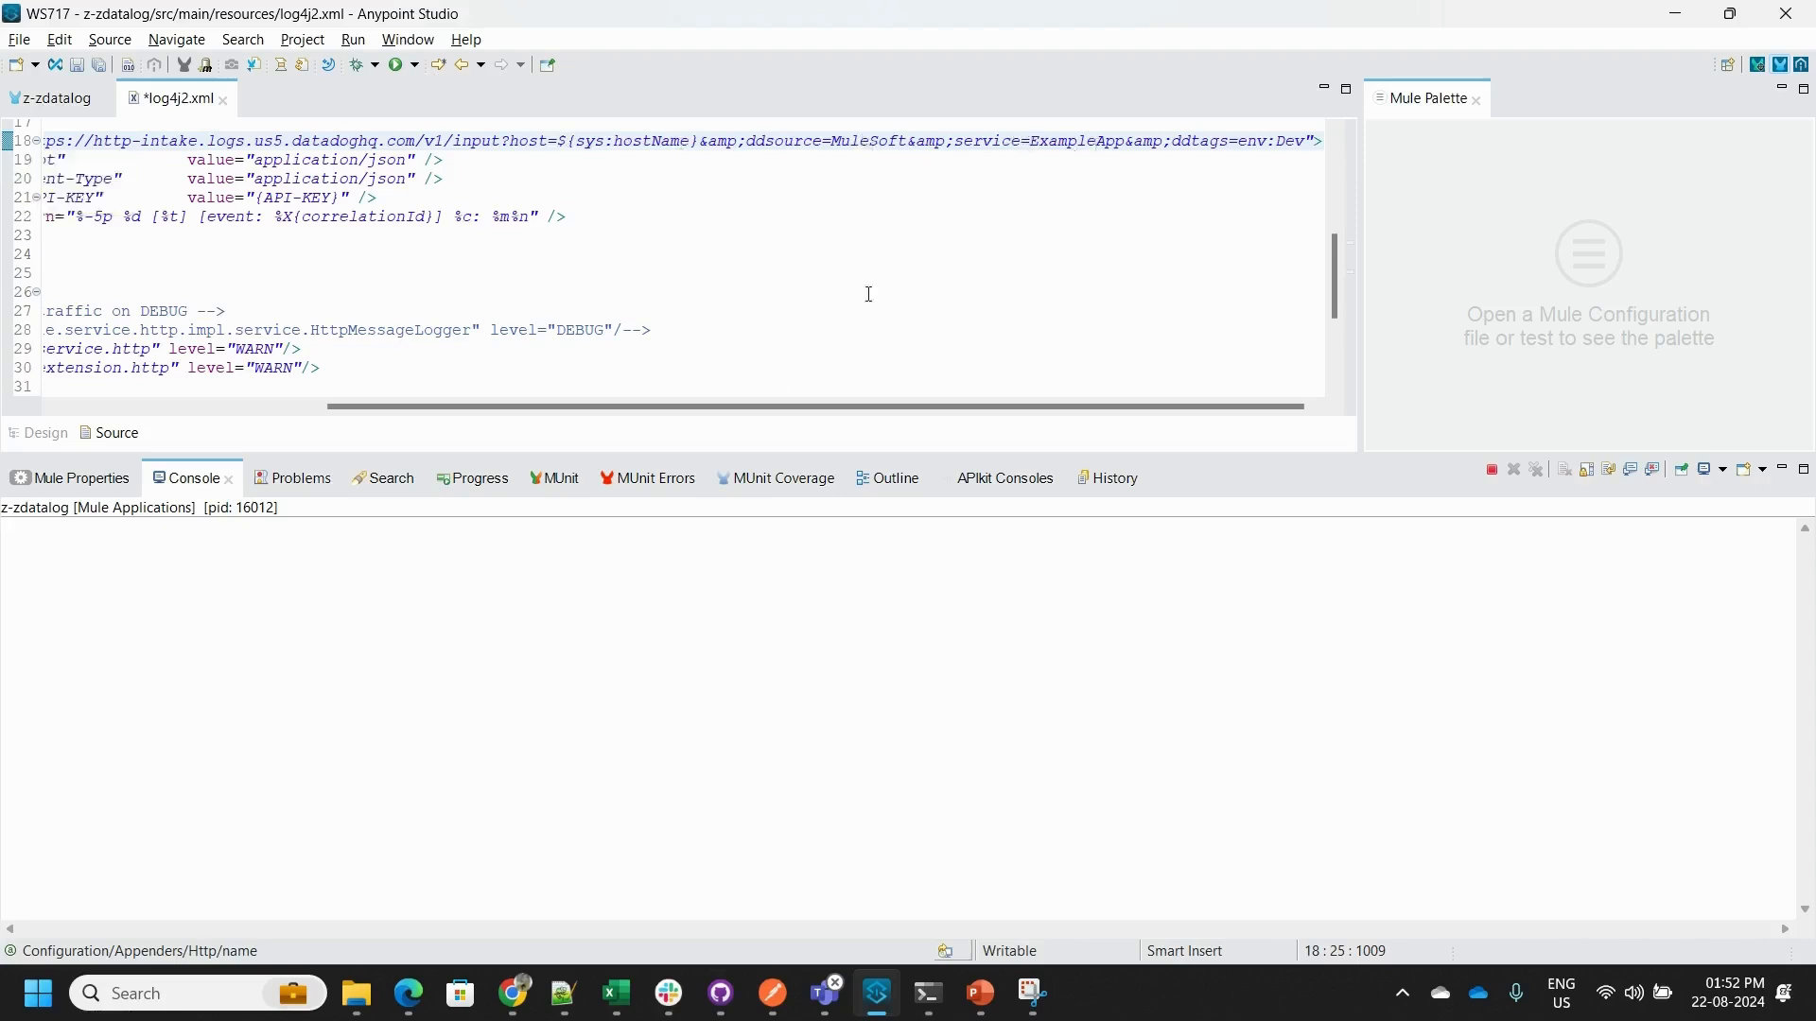
pyautogui.hscroll(-5, 584, 409)
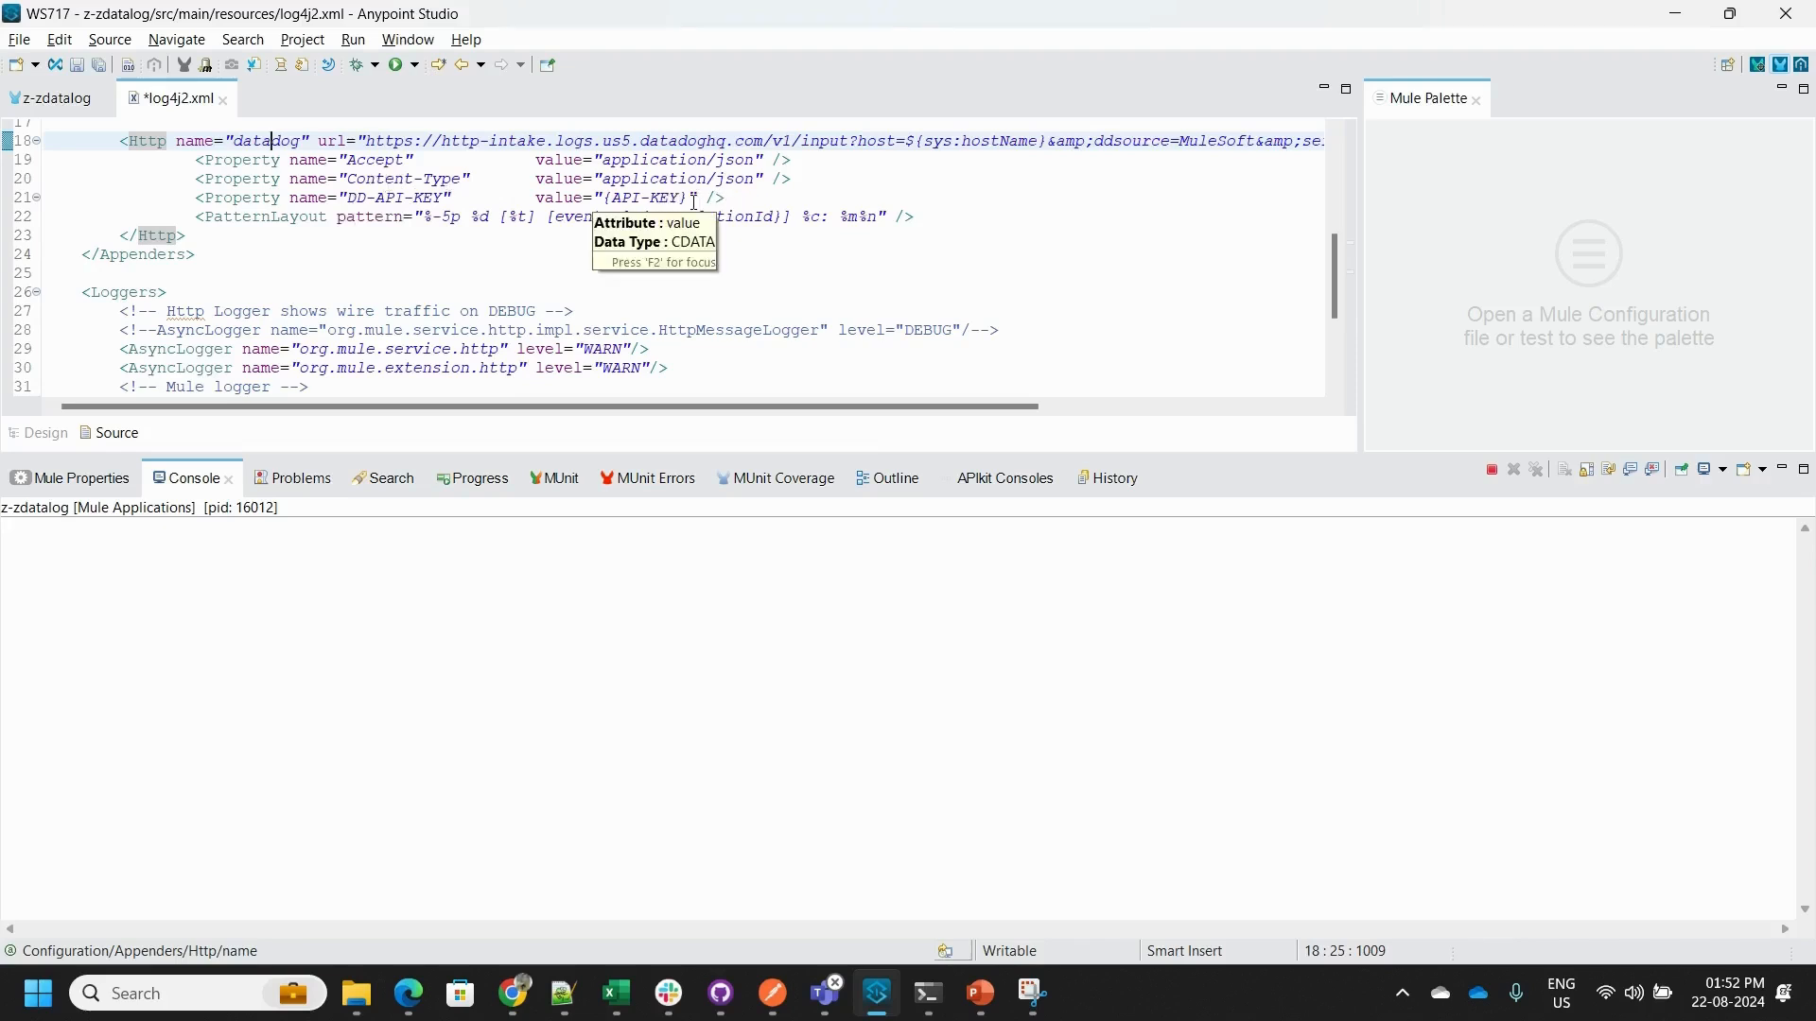
pyautogui.doubleClick(269, 142)
pyautogui.scroll(-3, 313, 225)
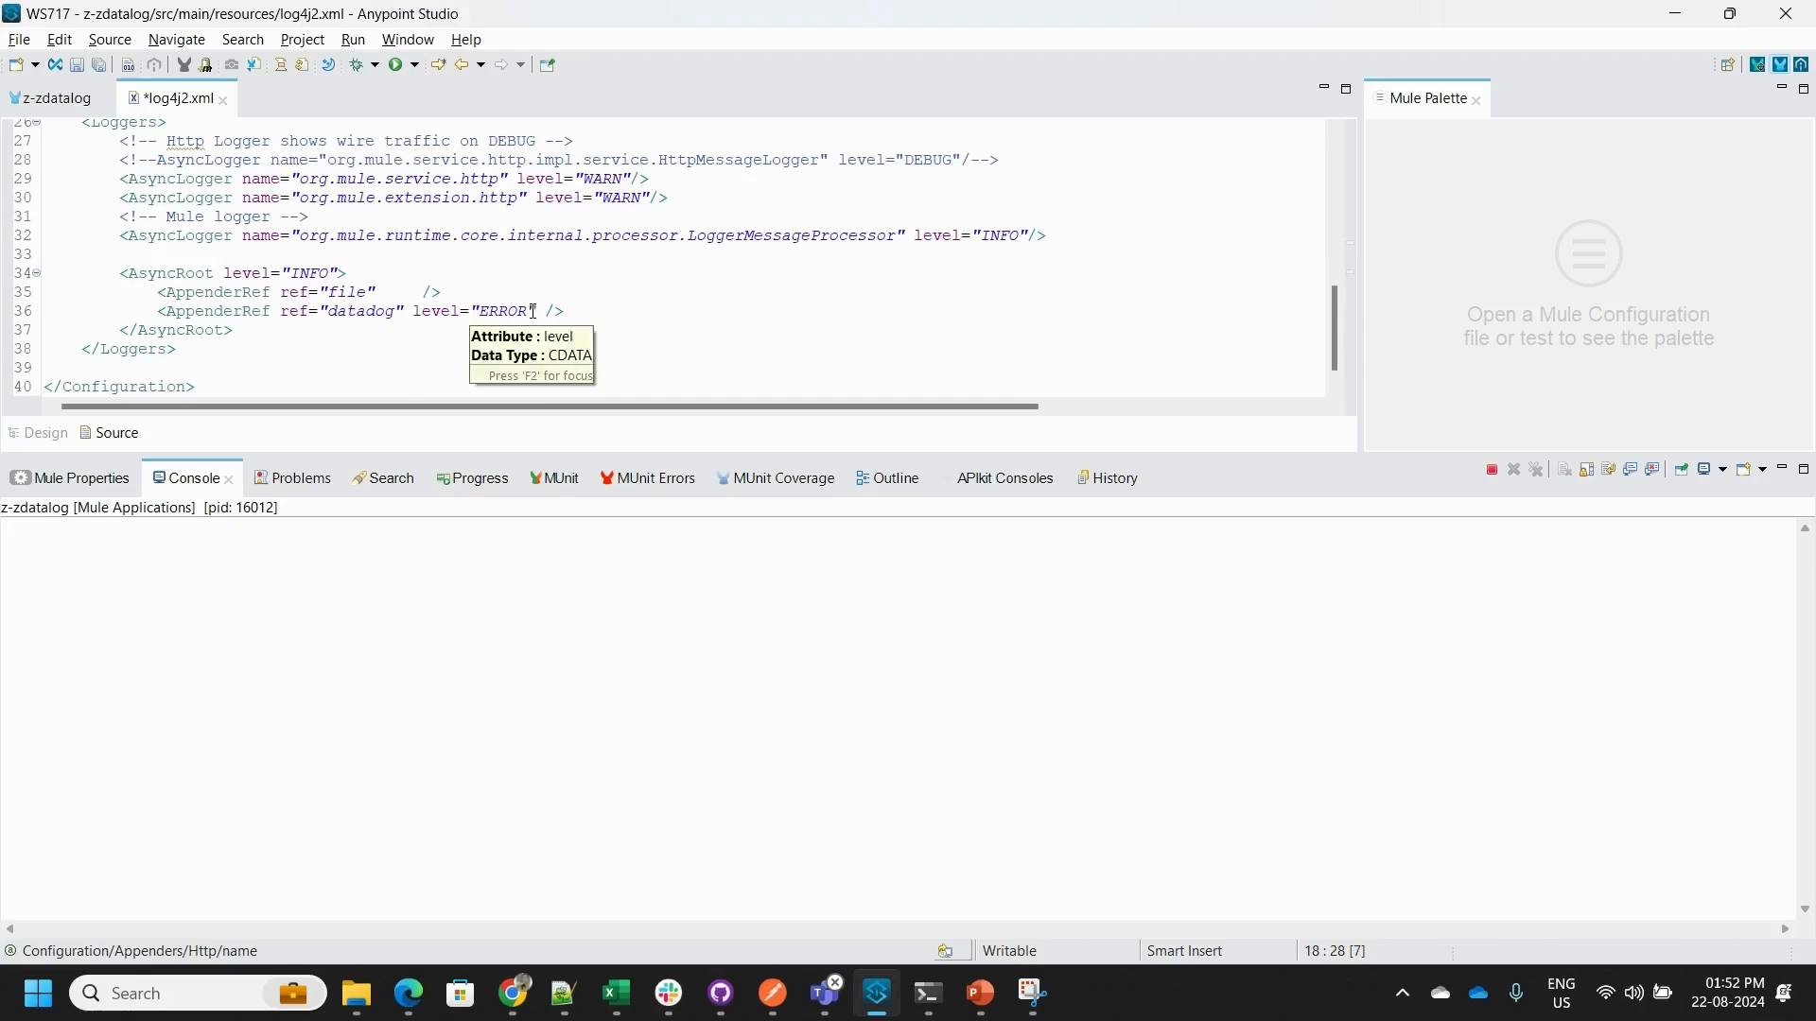
# - Review the settings of the Listener, Transform Message, Logger and Request components in the z-zdatalog main flow
pyautogui.click(51, 106)
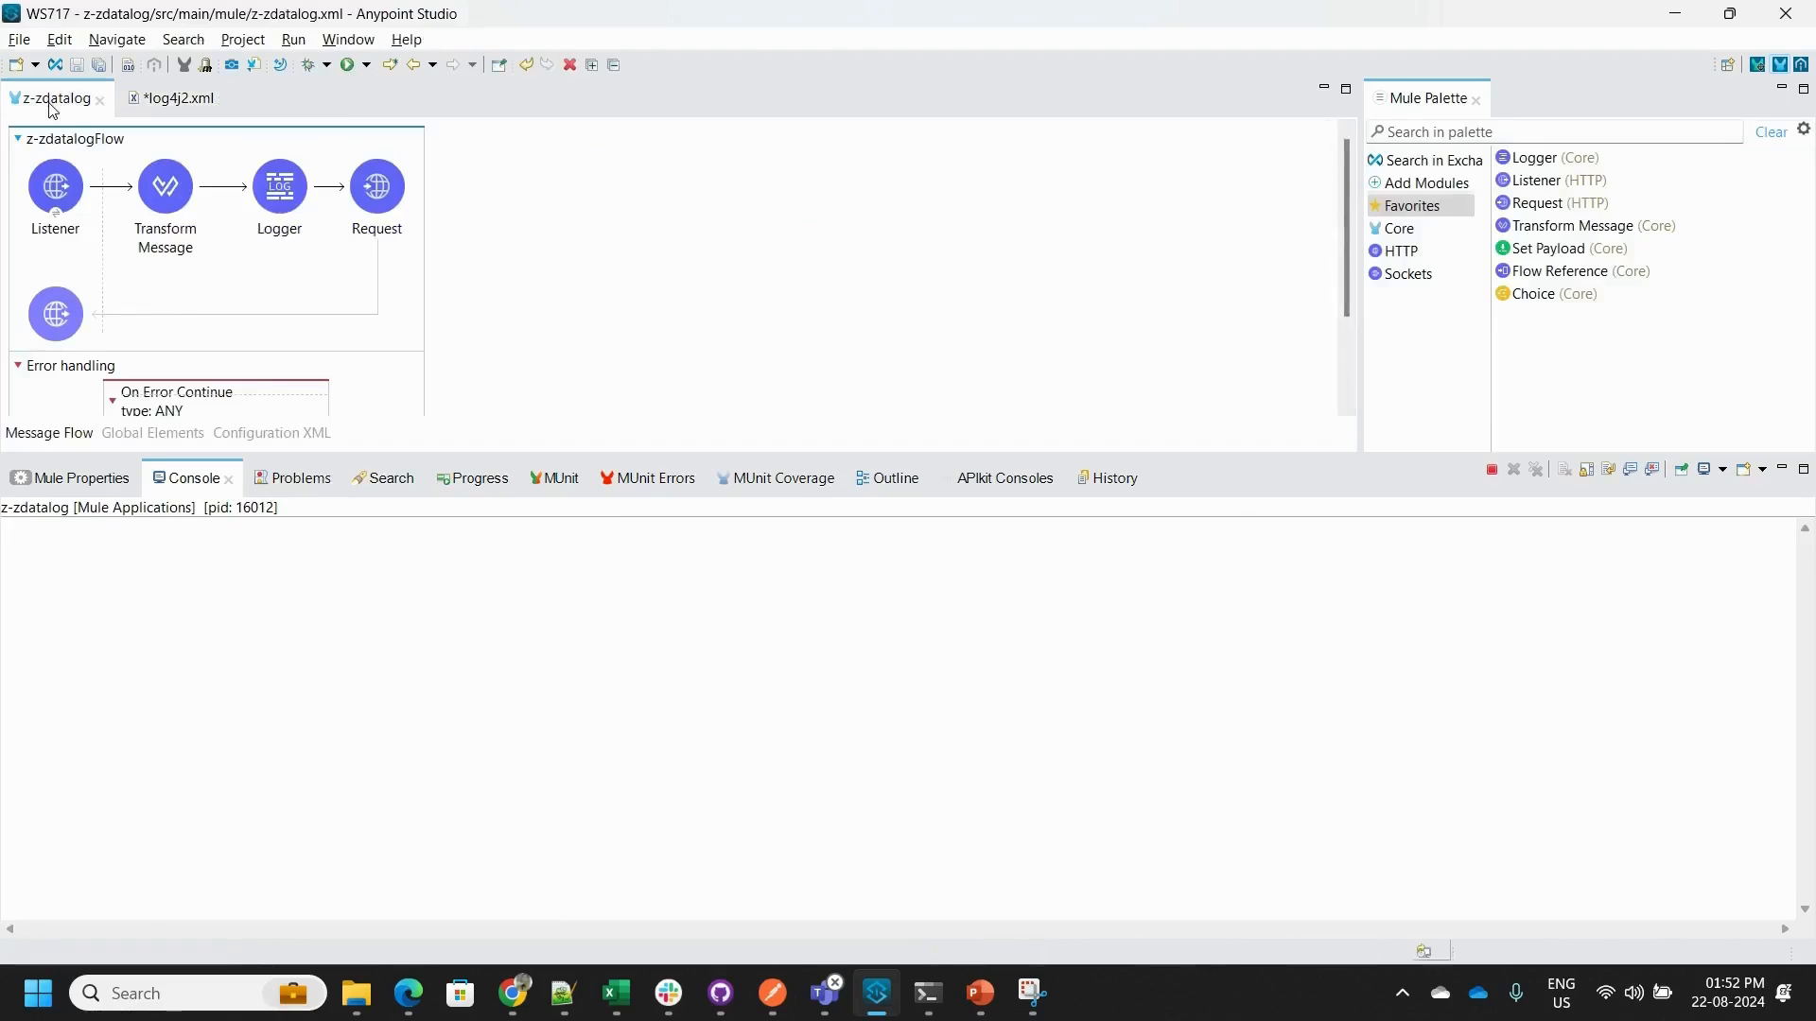
pyautogui.click(60, 222)
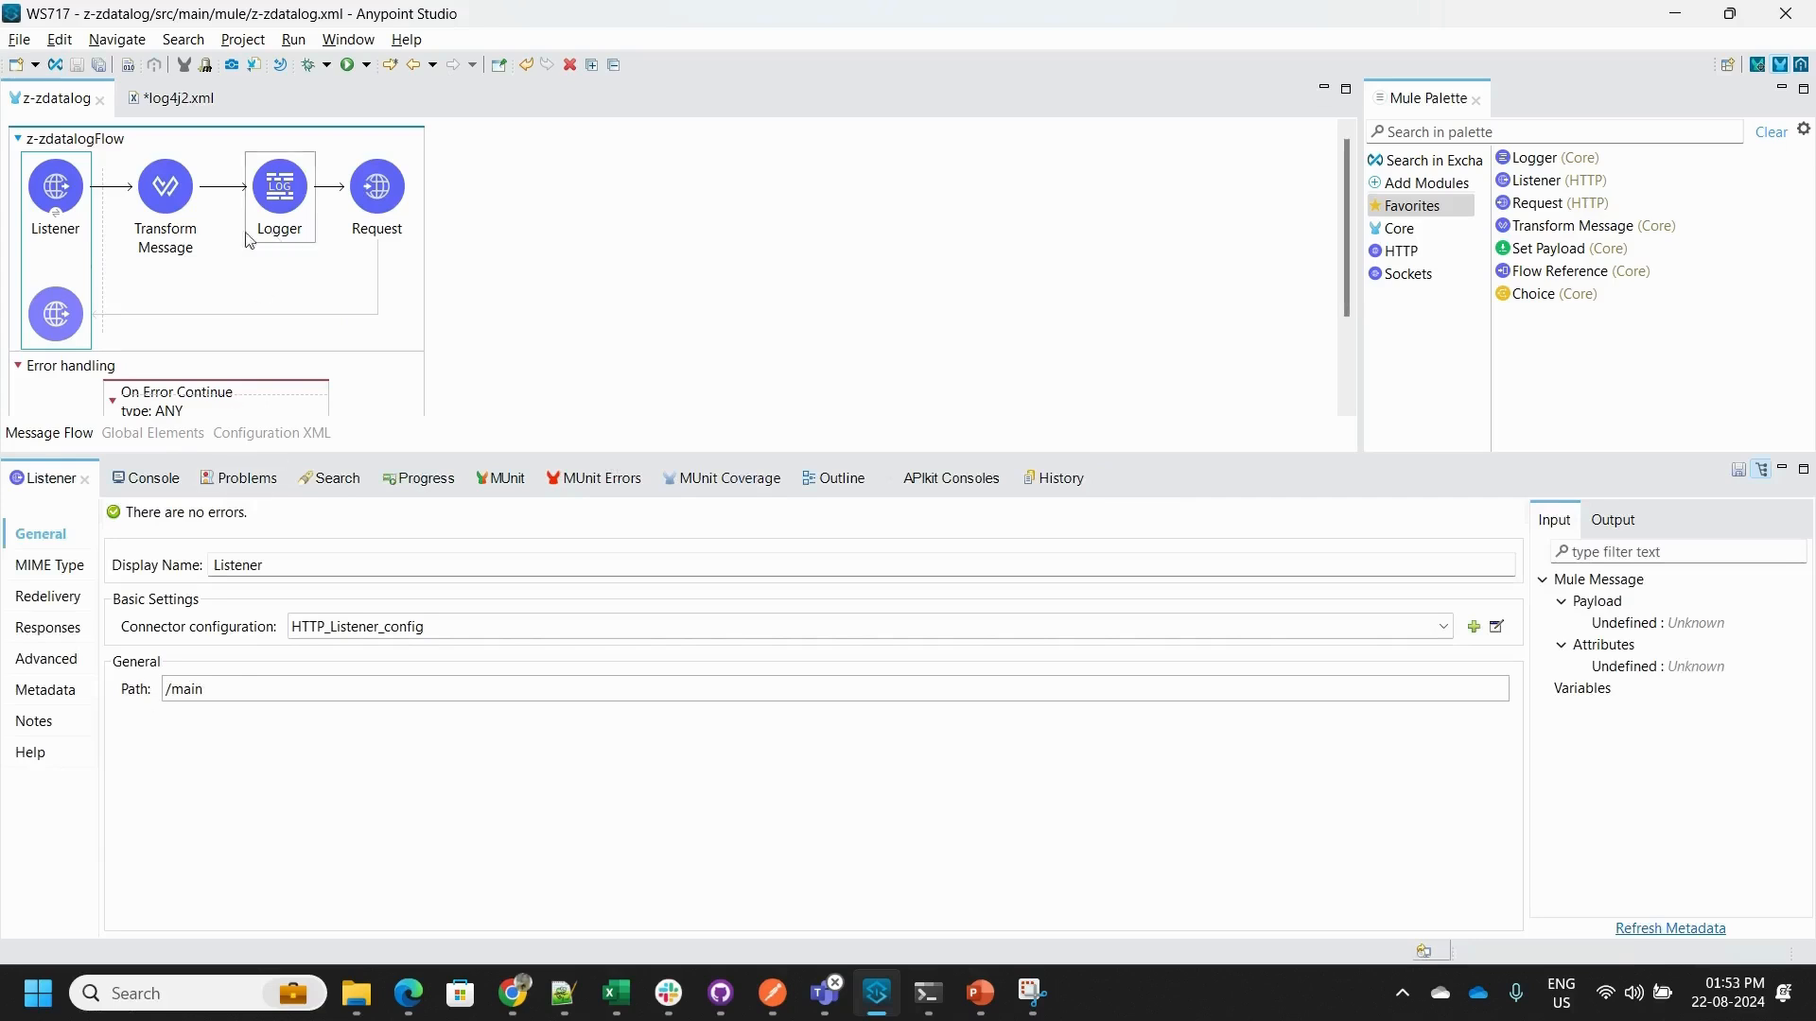
pyautogui.click(166, 189)
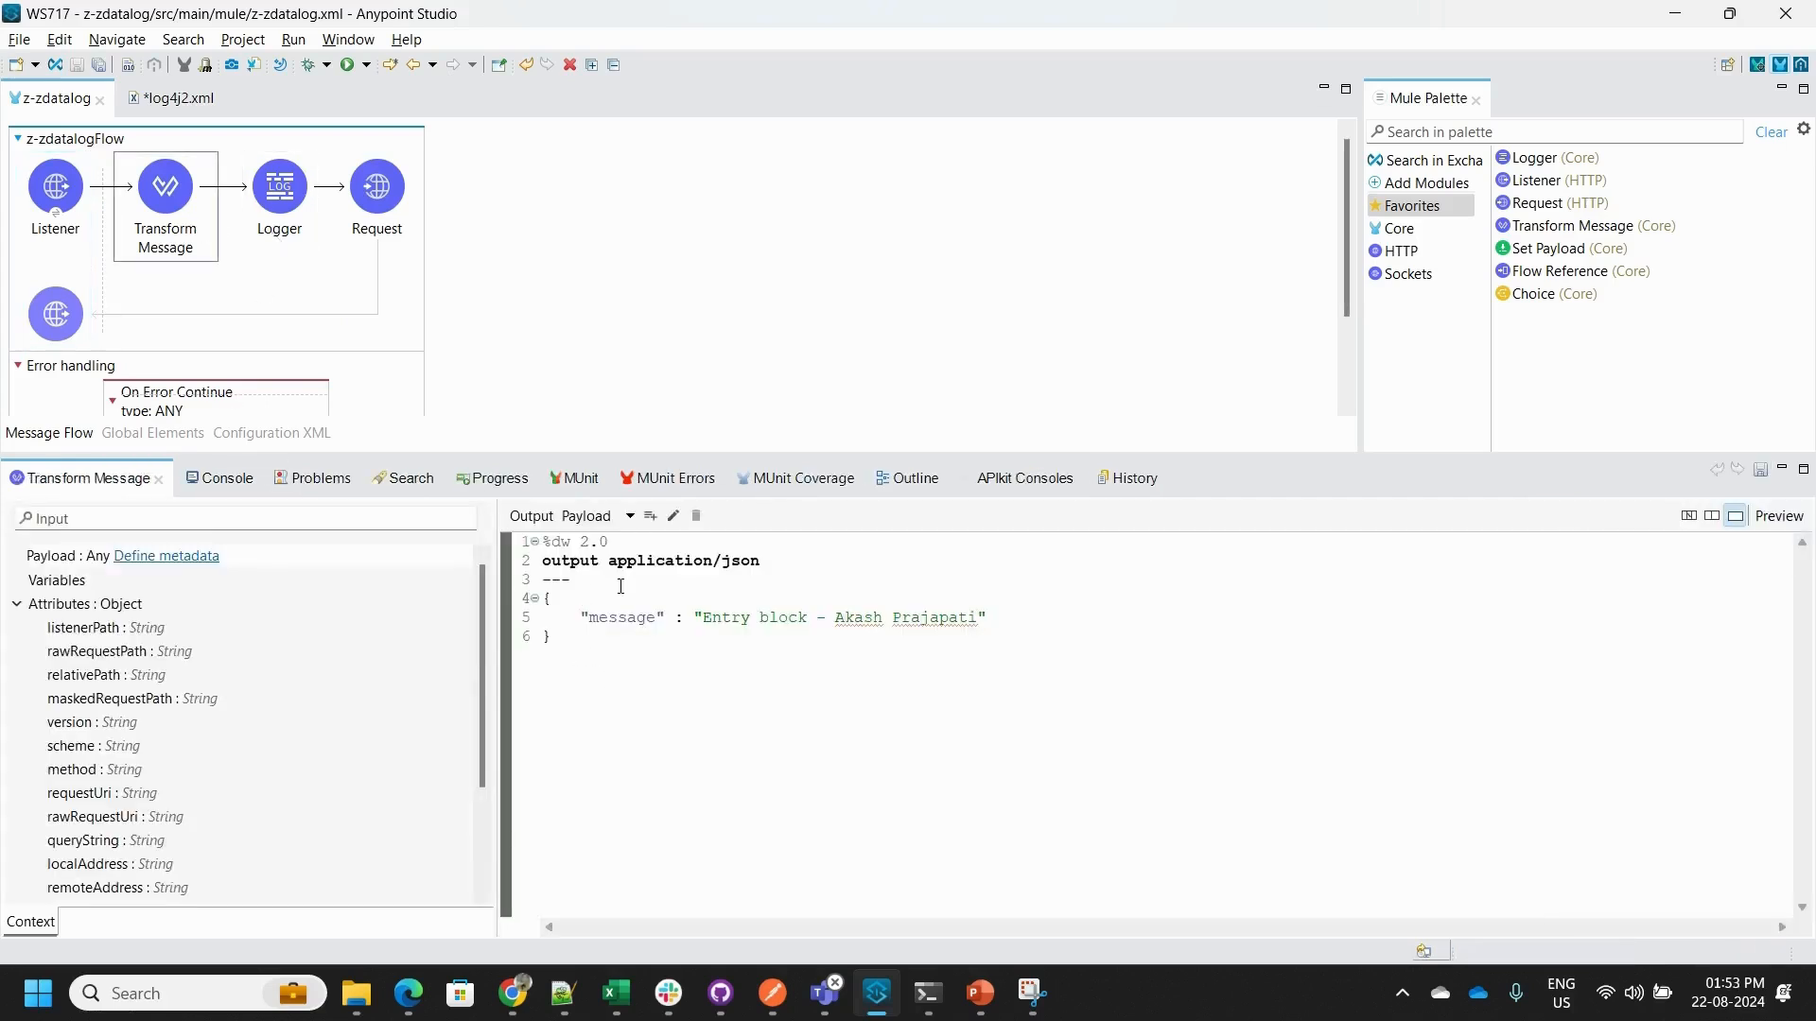
pyautogui.click(284, 217)
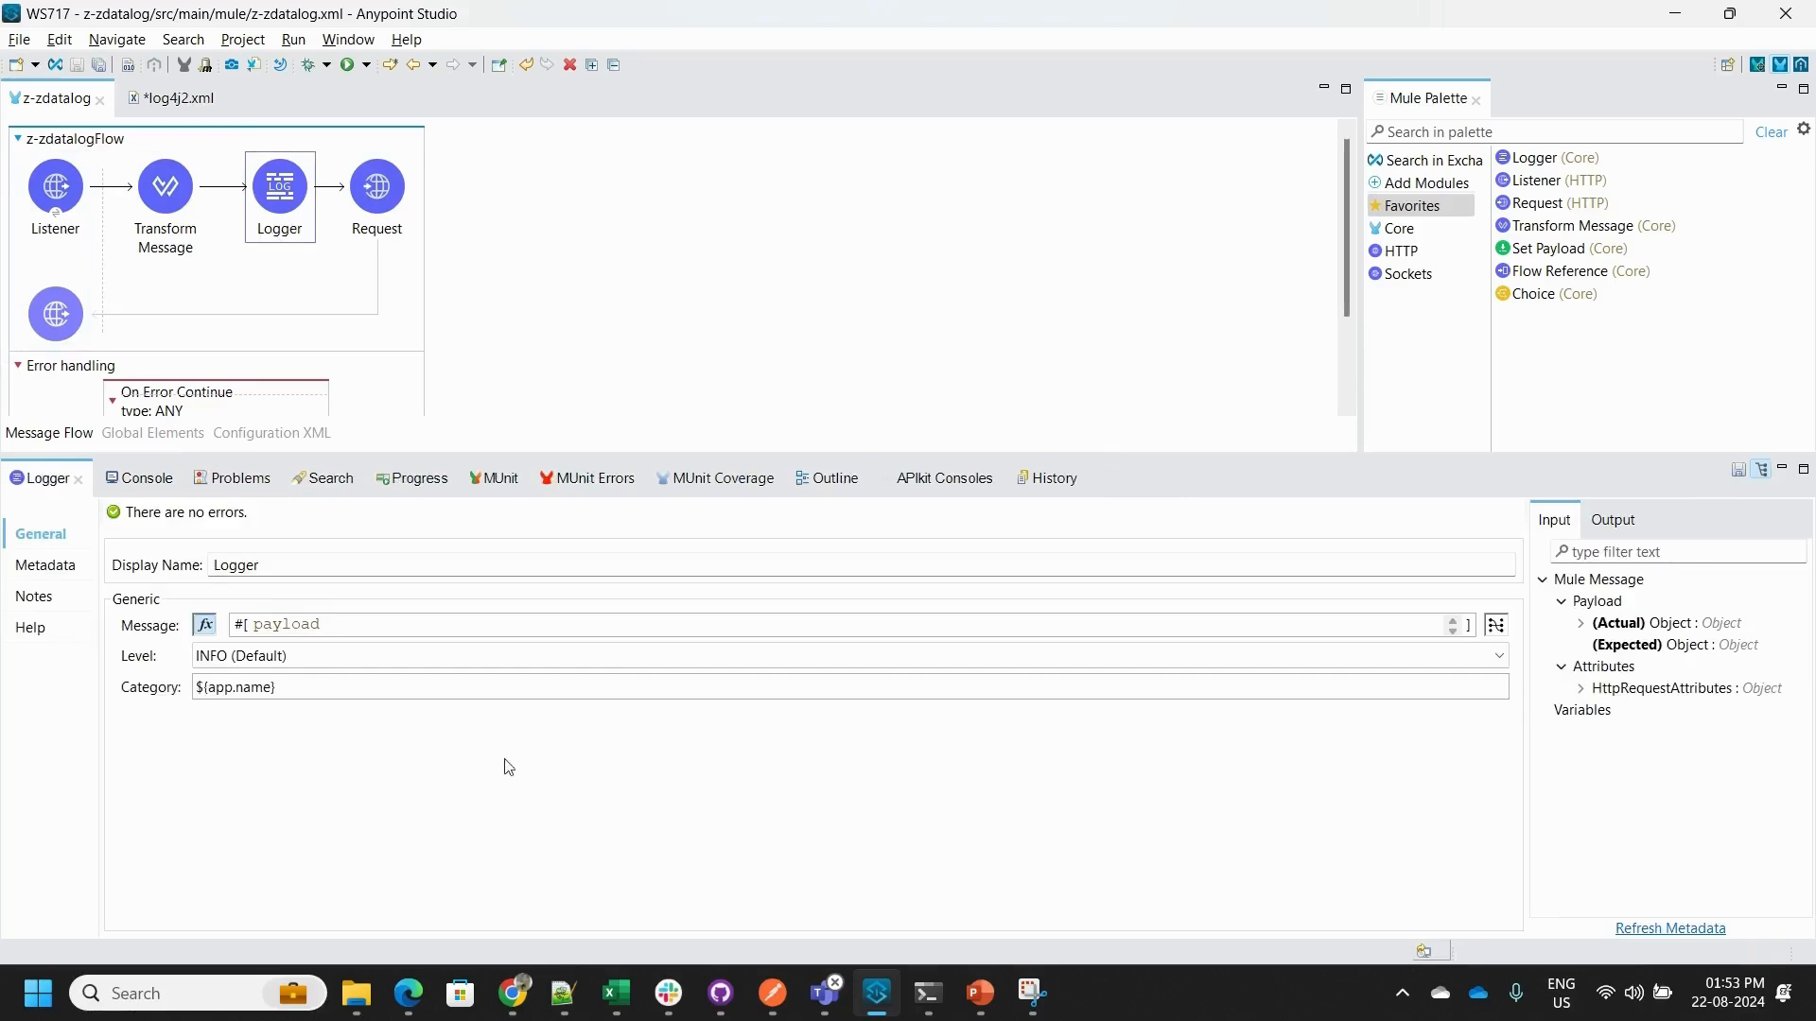
pyautogui.click(378, 222)
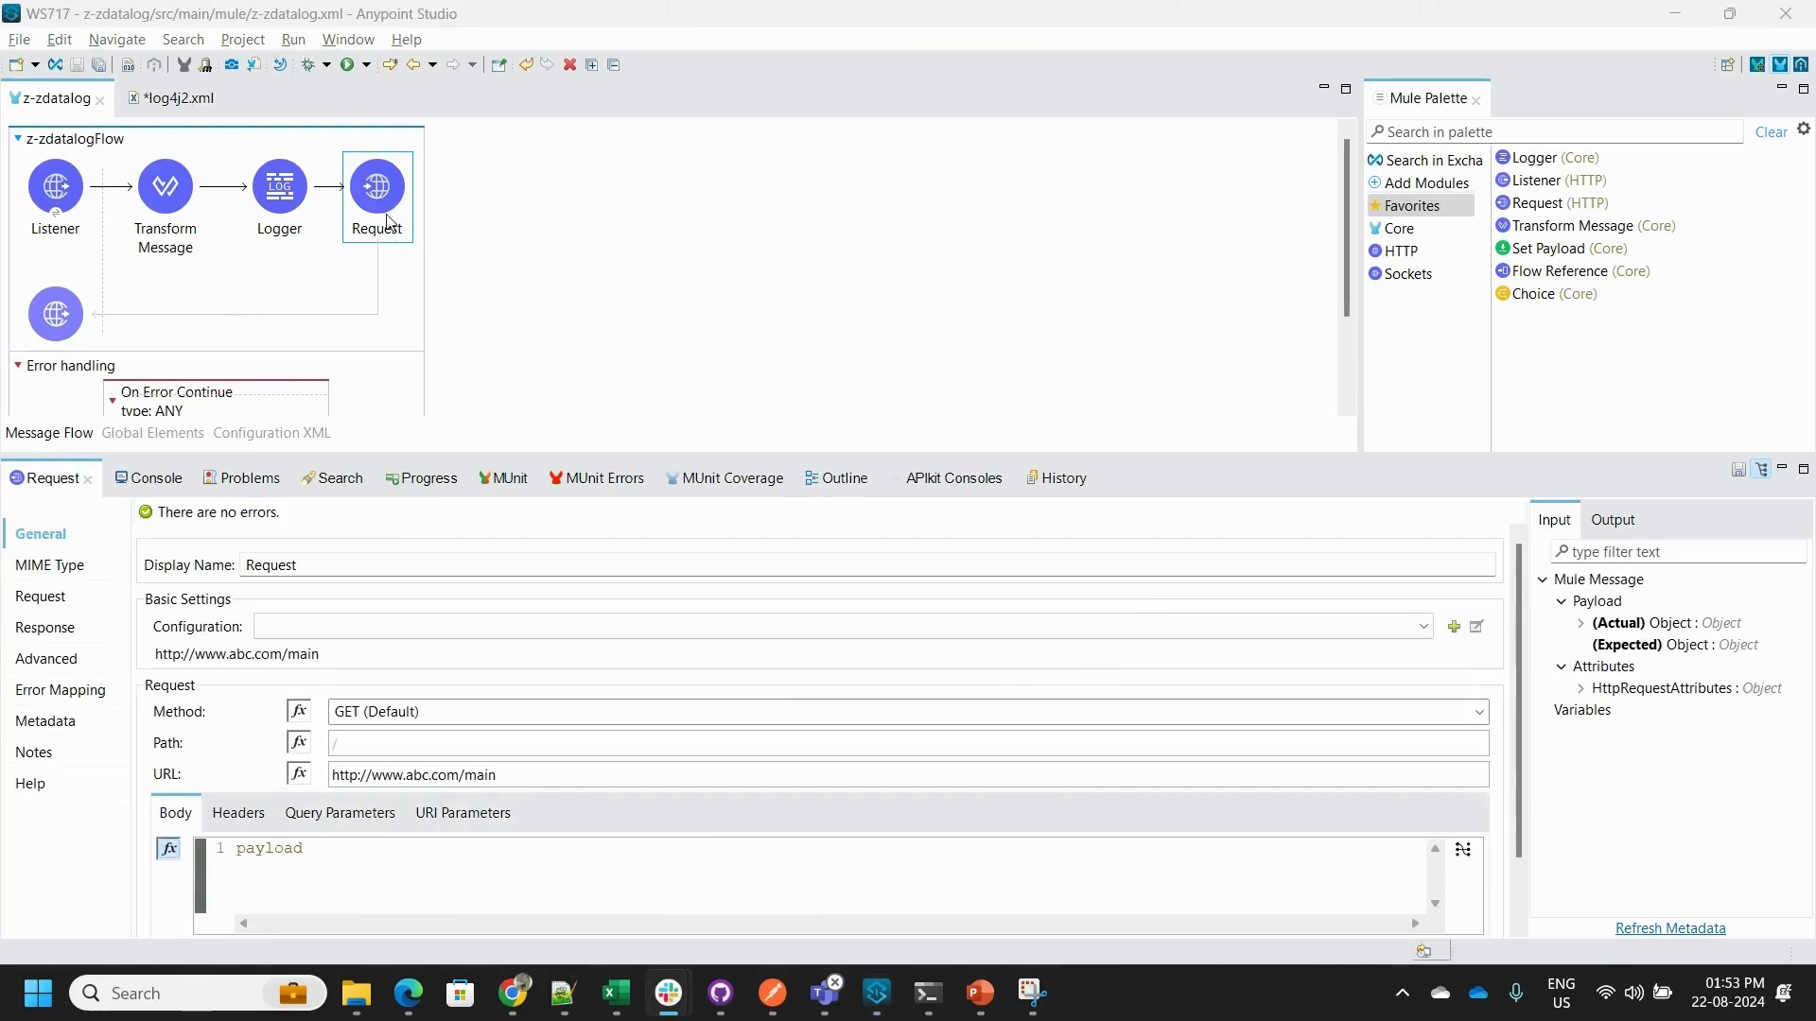
# - Inspect the On Error Continue block's Logger message and level, and its Transform Message output for the httpStatus variable
pyautogui.scroll(-1, 510, 268)
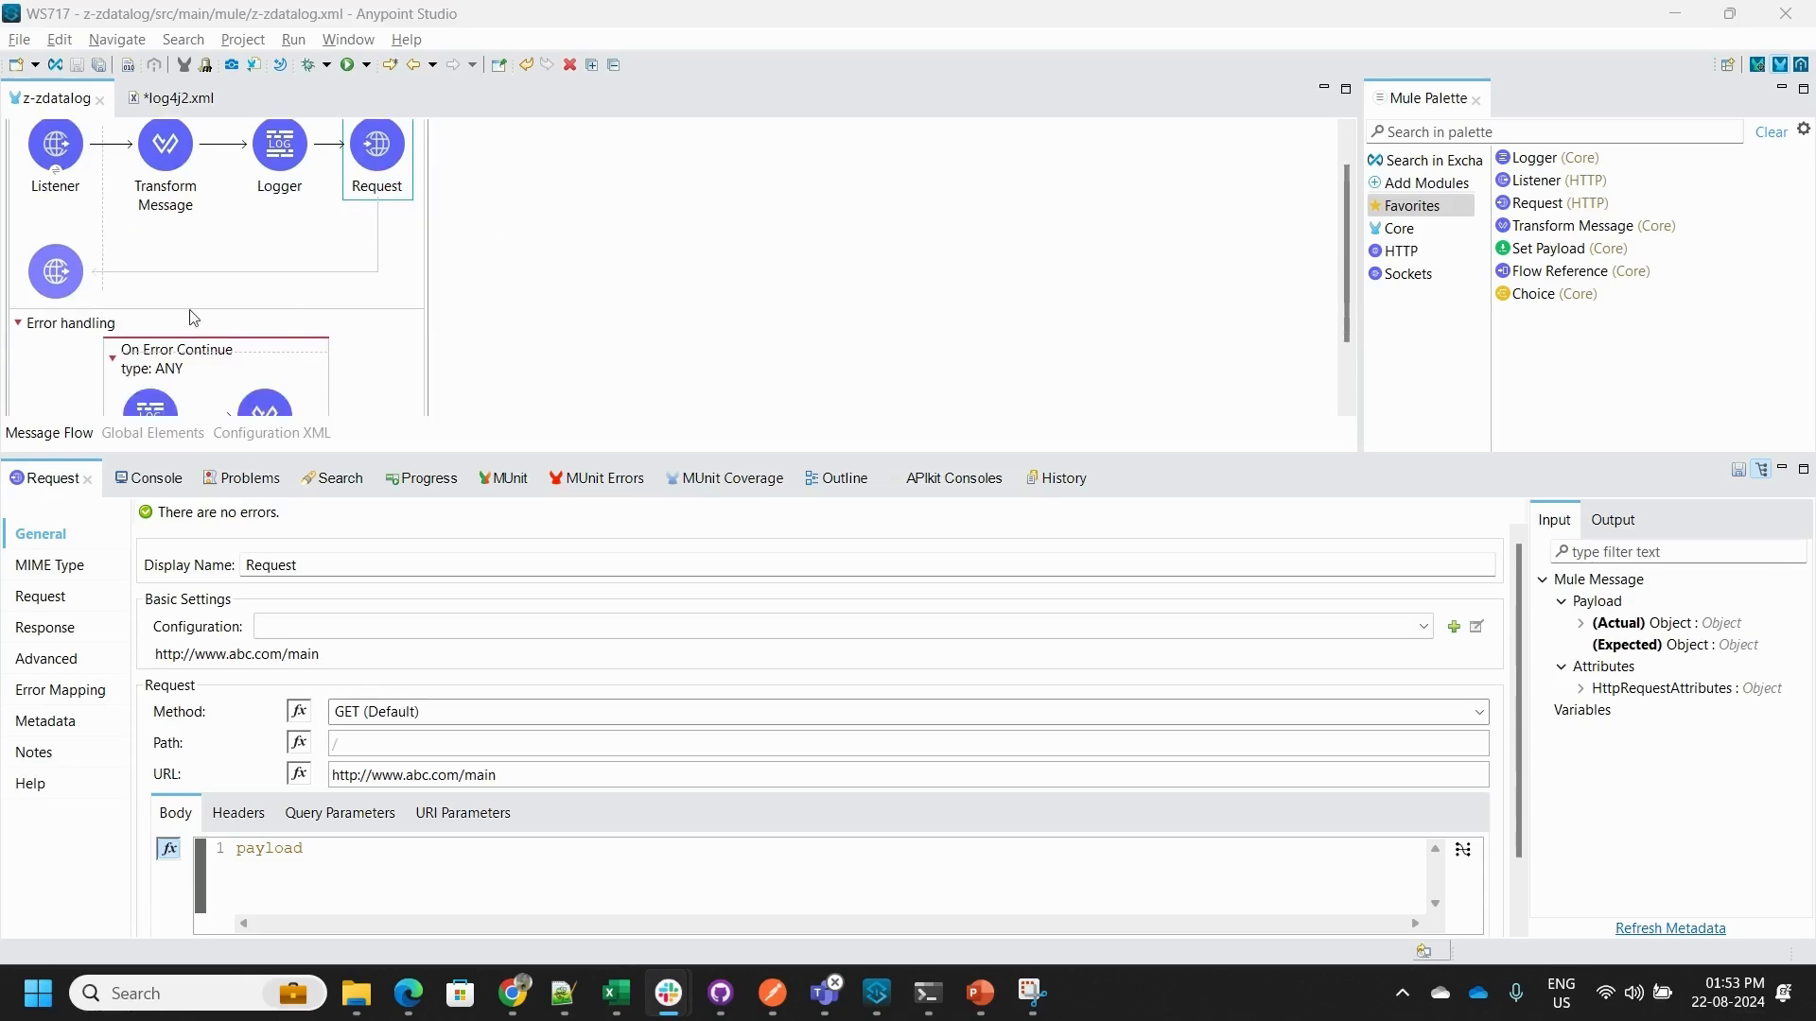
pyautogui.scroll(-2, 193, 317)
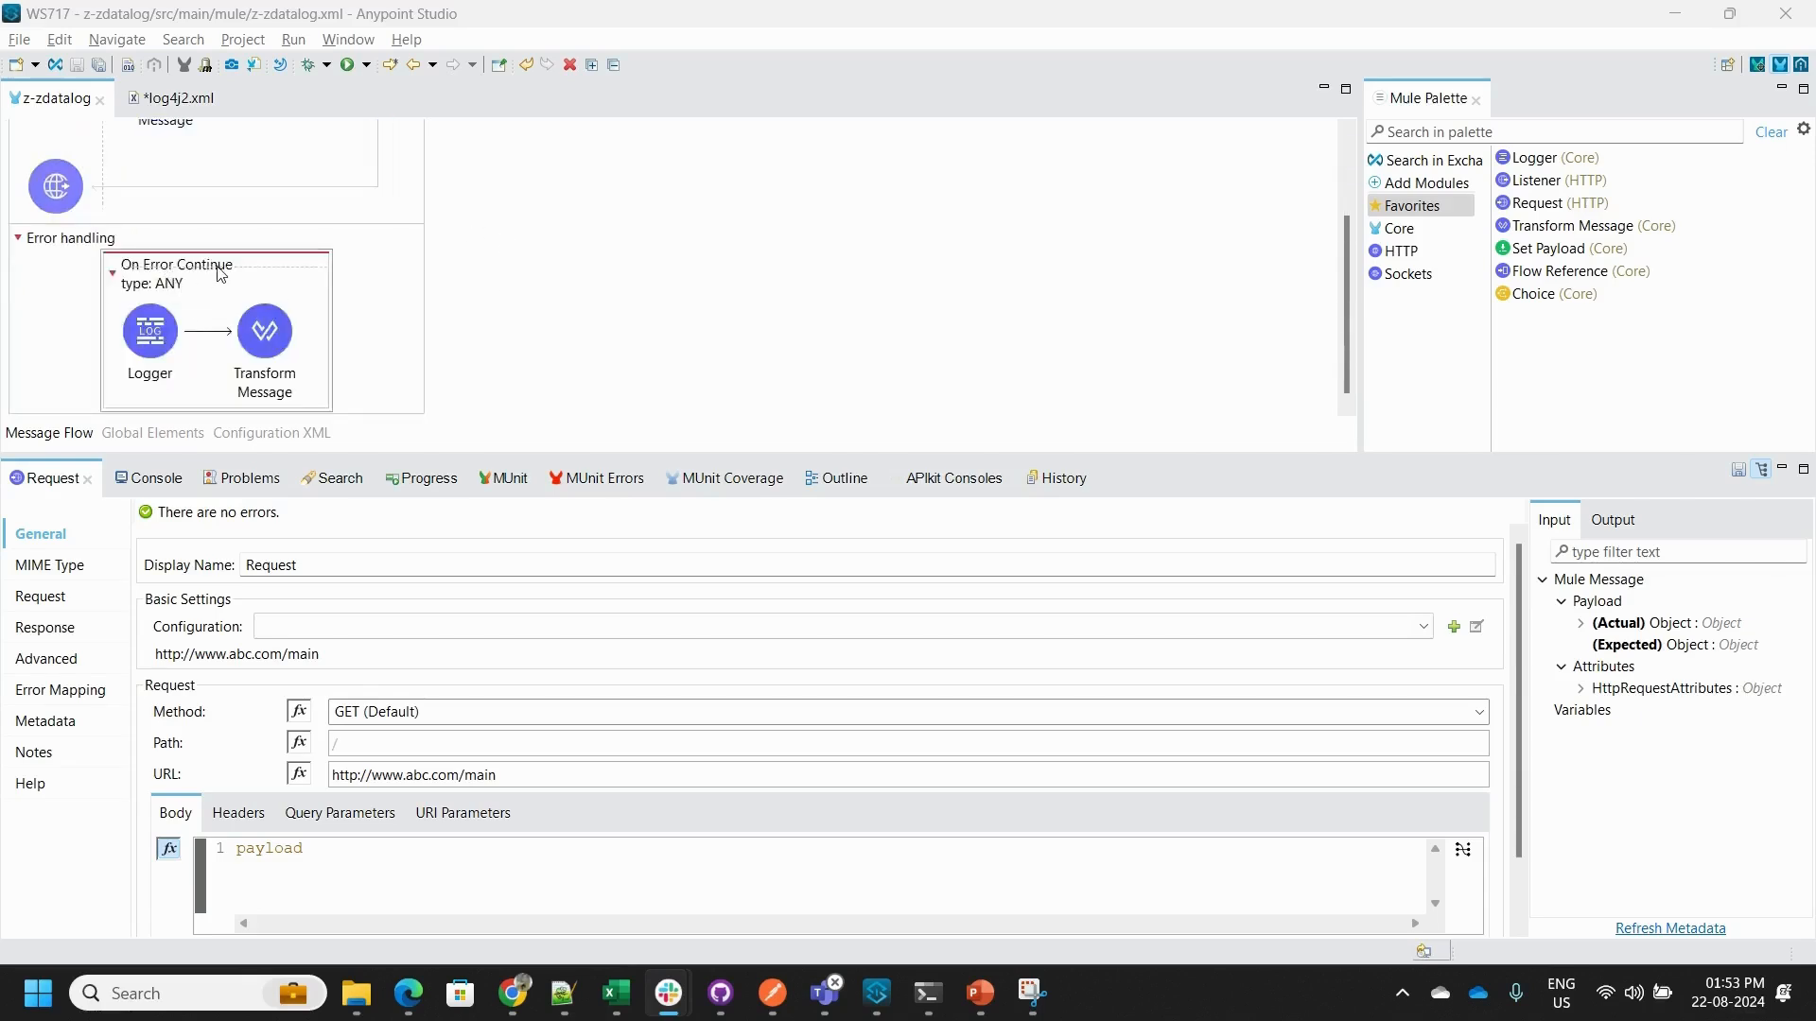
pyautogui.click(157, 369)
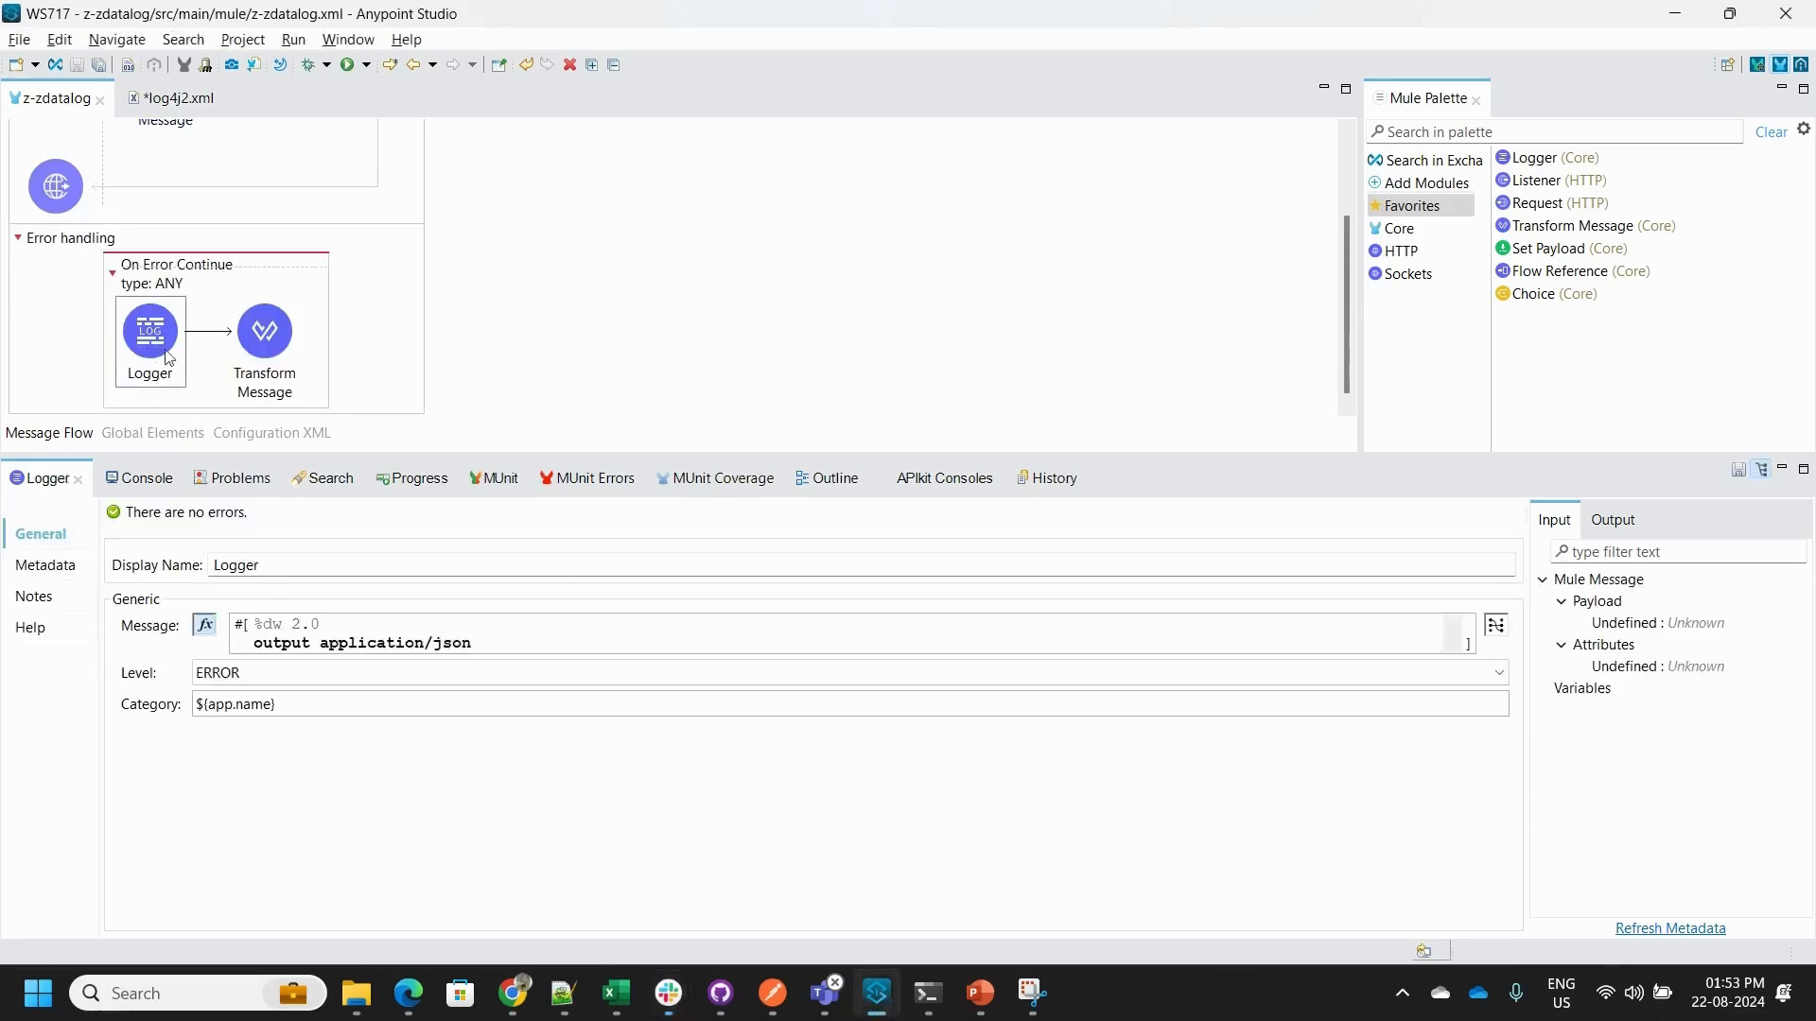
pyautogui.click(437, 641)
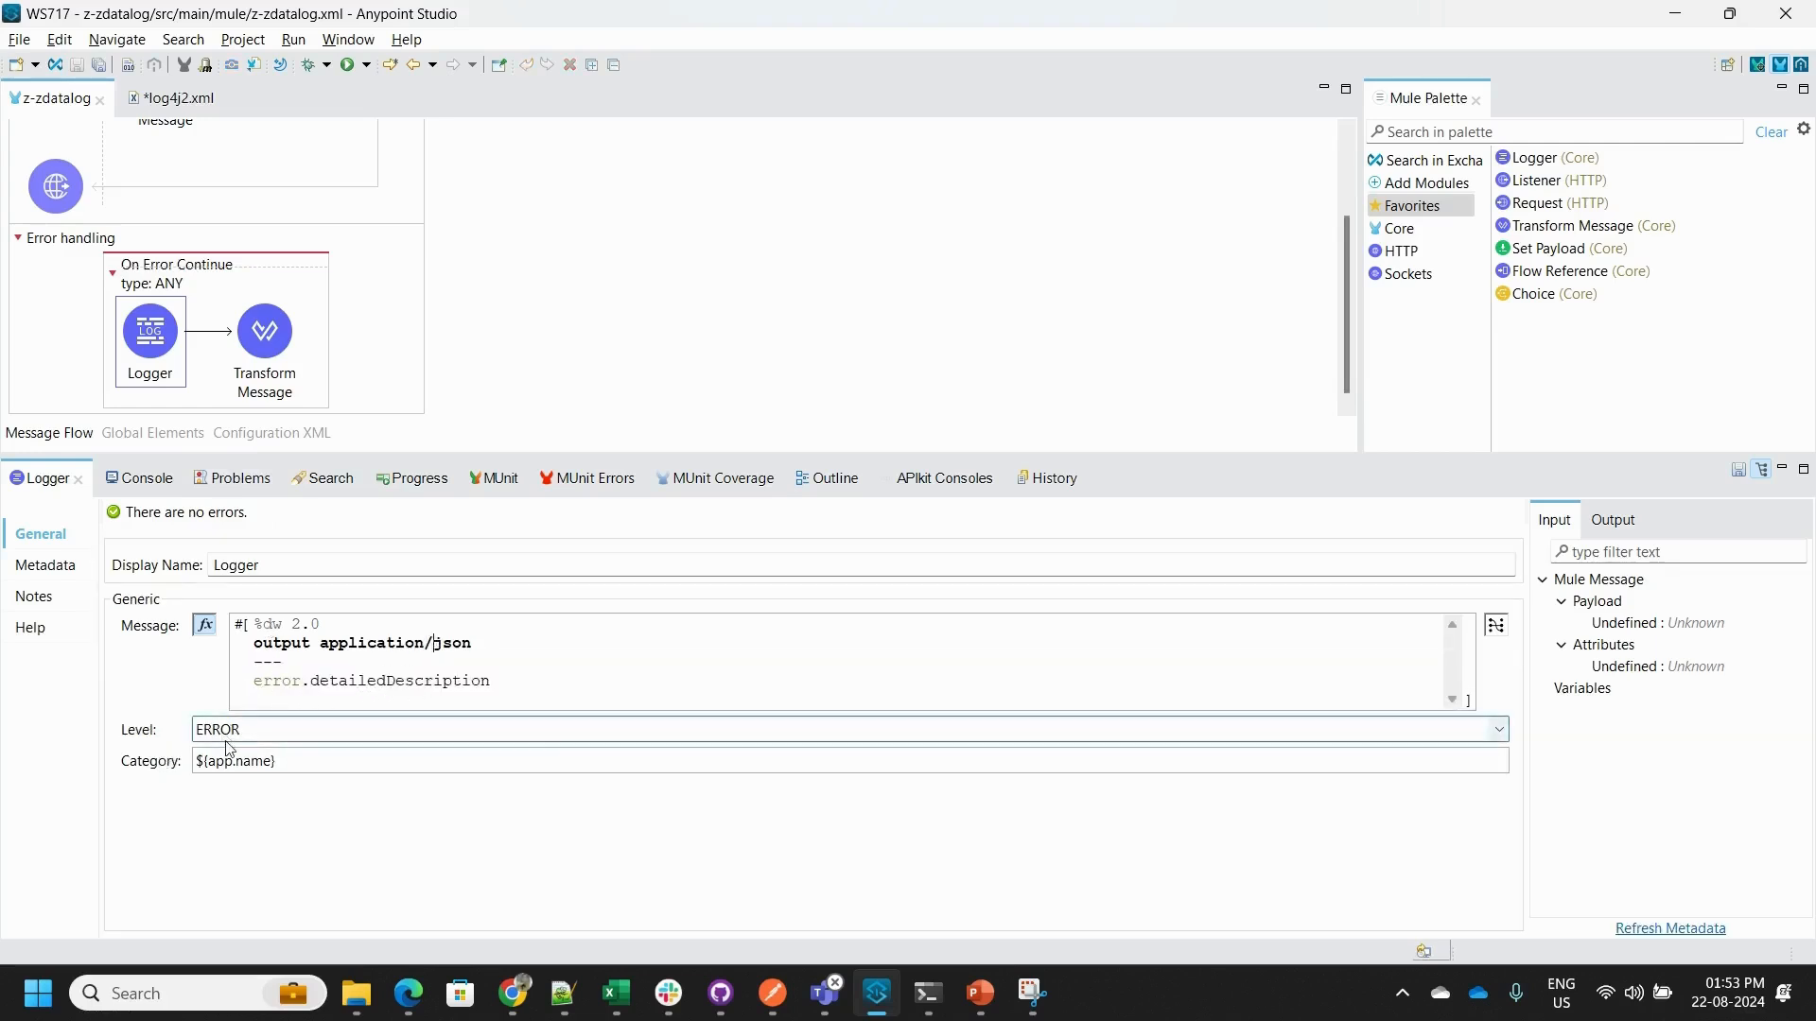
pyautogui.click(264, 335)
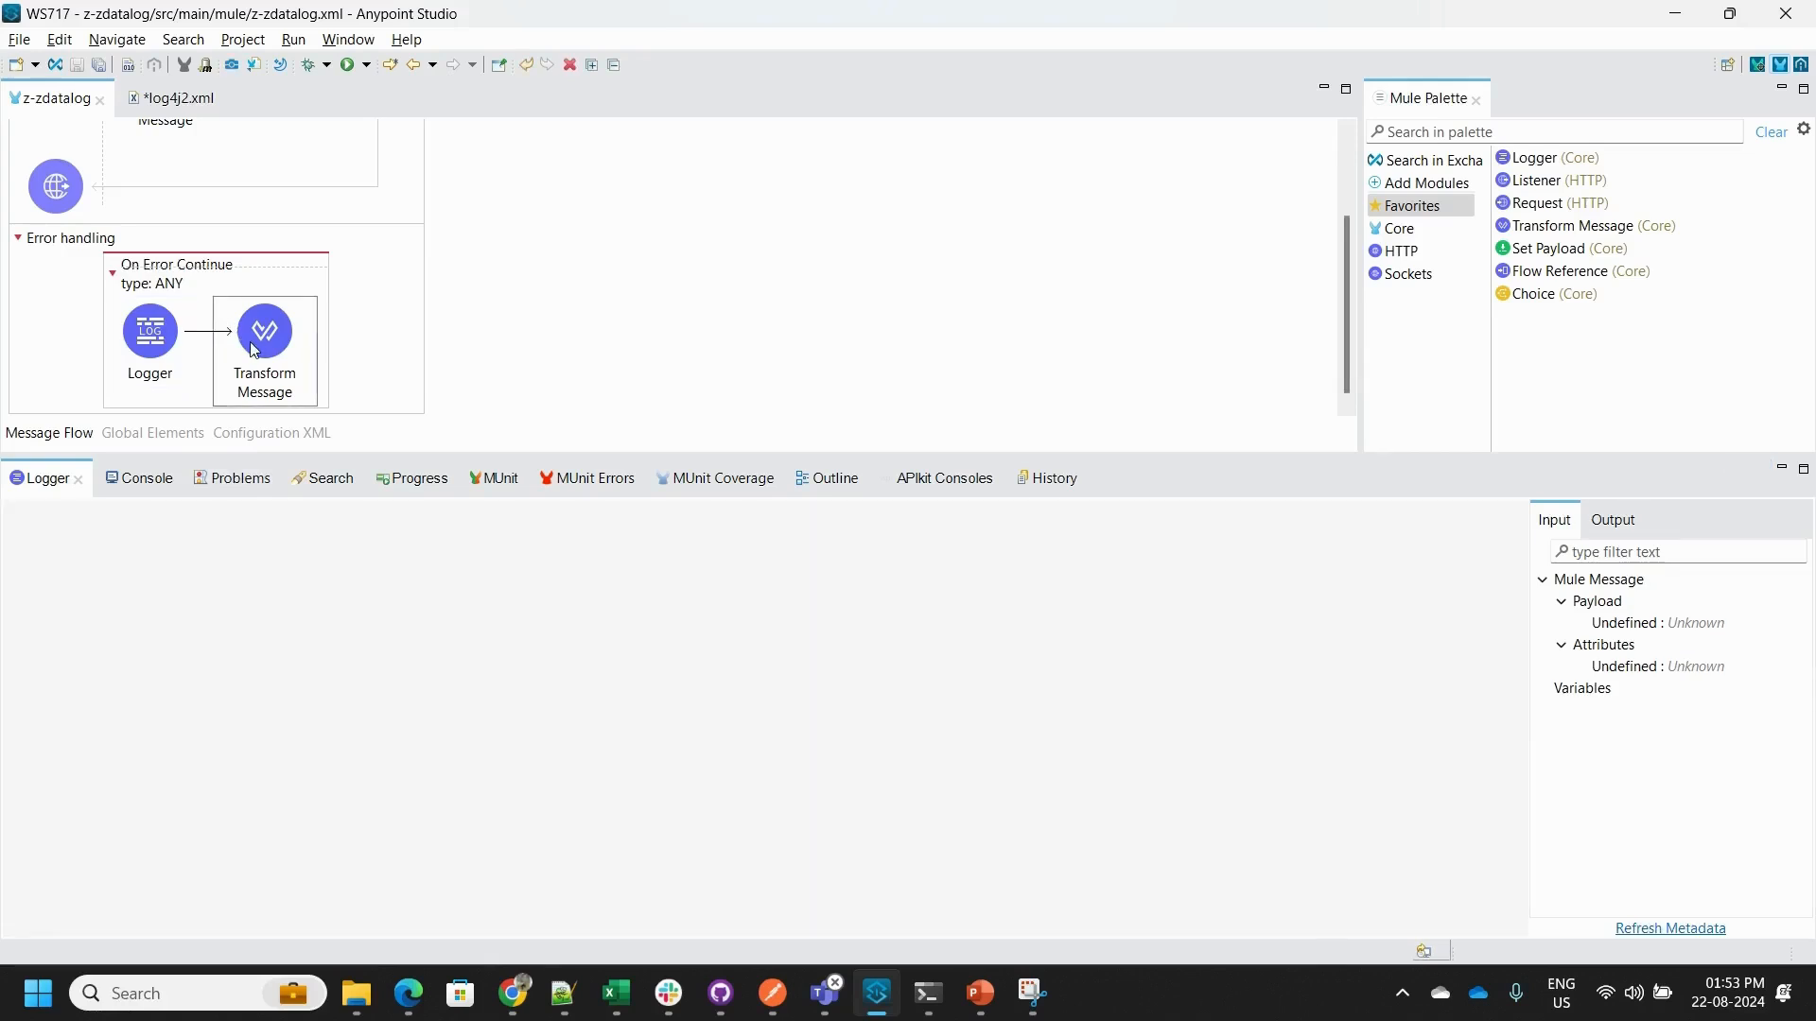
pyautogui.click(592, 517)
pyautogui.click(604, 570)
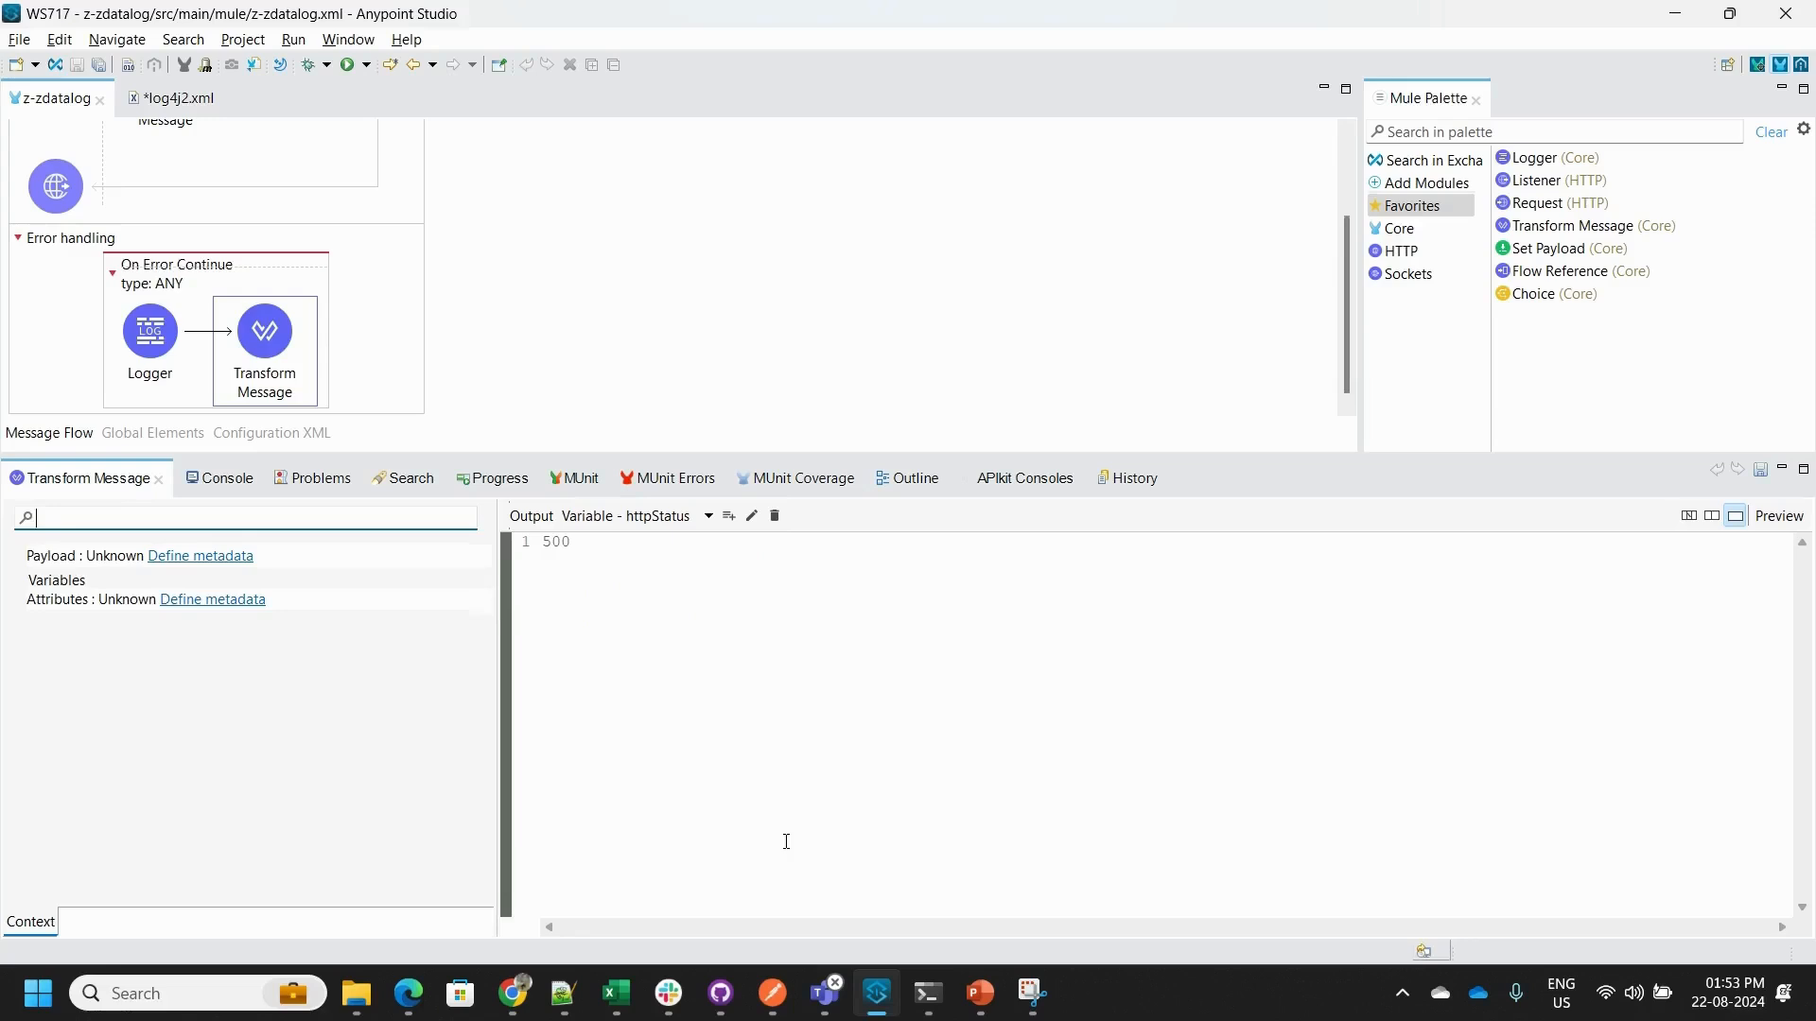
pyautogui.click(772, 993)
pyautogui.click(1662, 210)
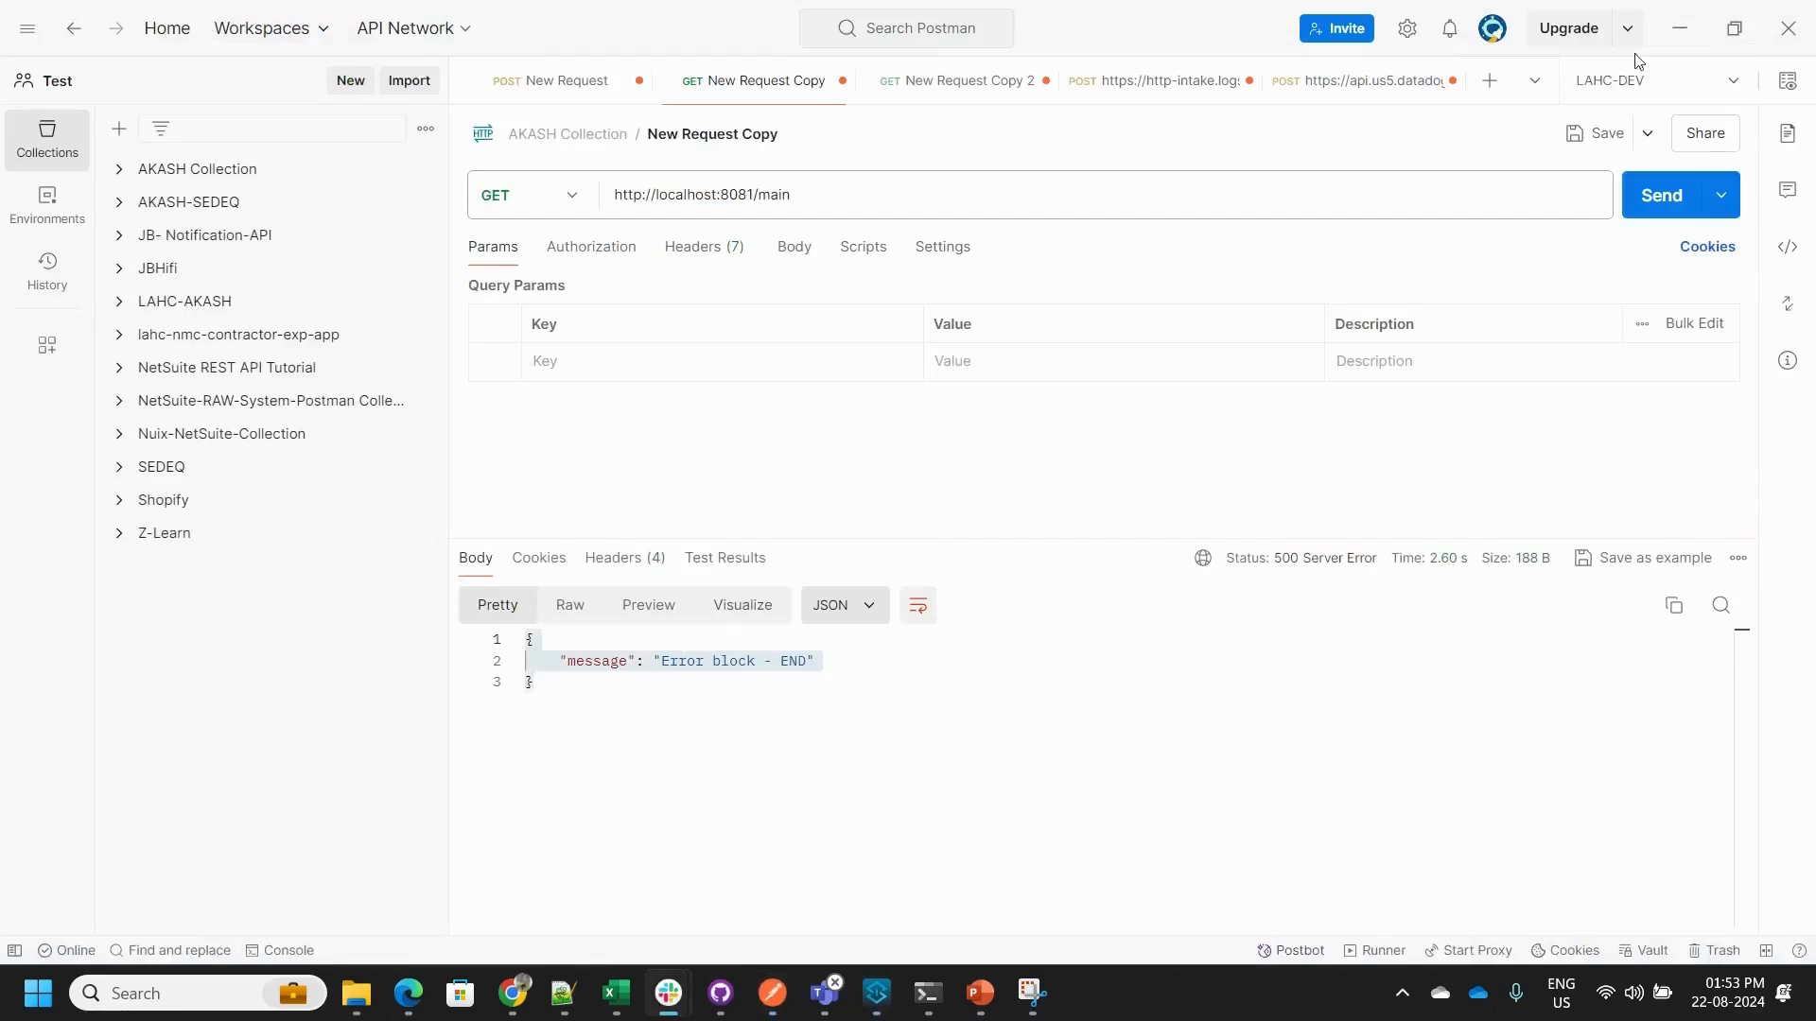
pyautogui.click(1679, 27)
# - Check the log entries in the z-zdatalog console against the appender references in log4j2.xml
pyautogui.click(230, 482)
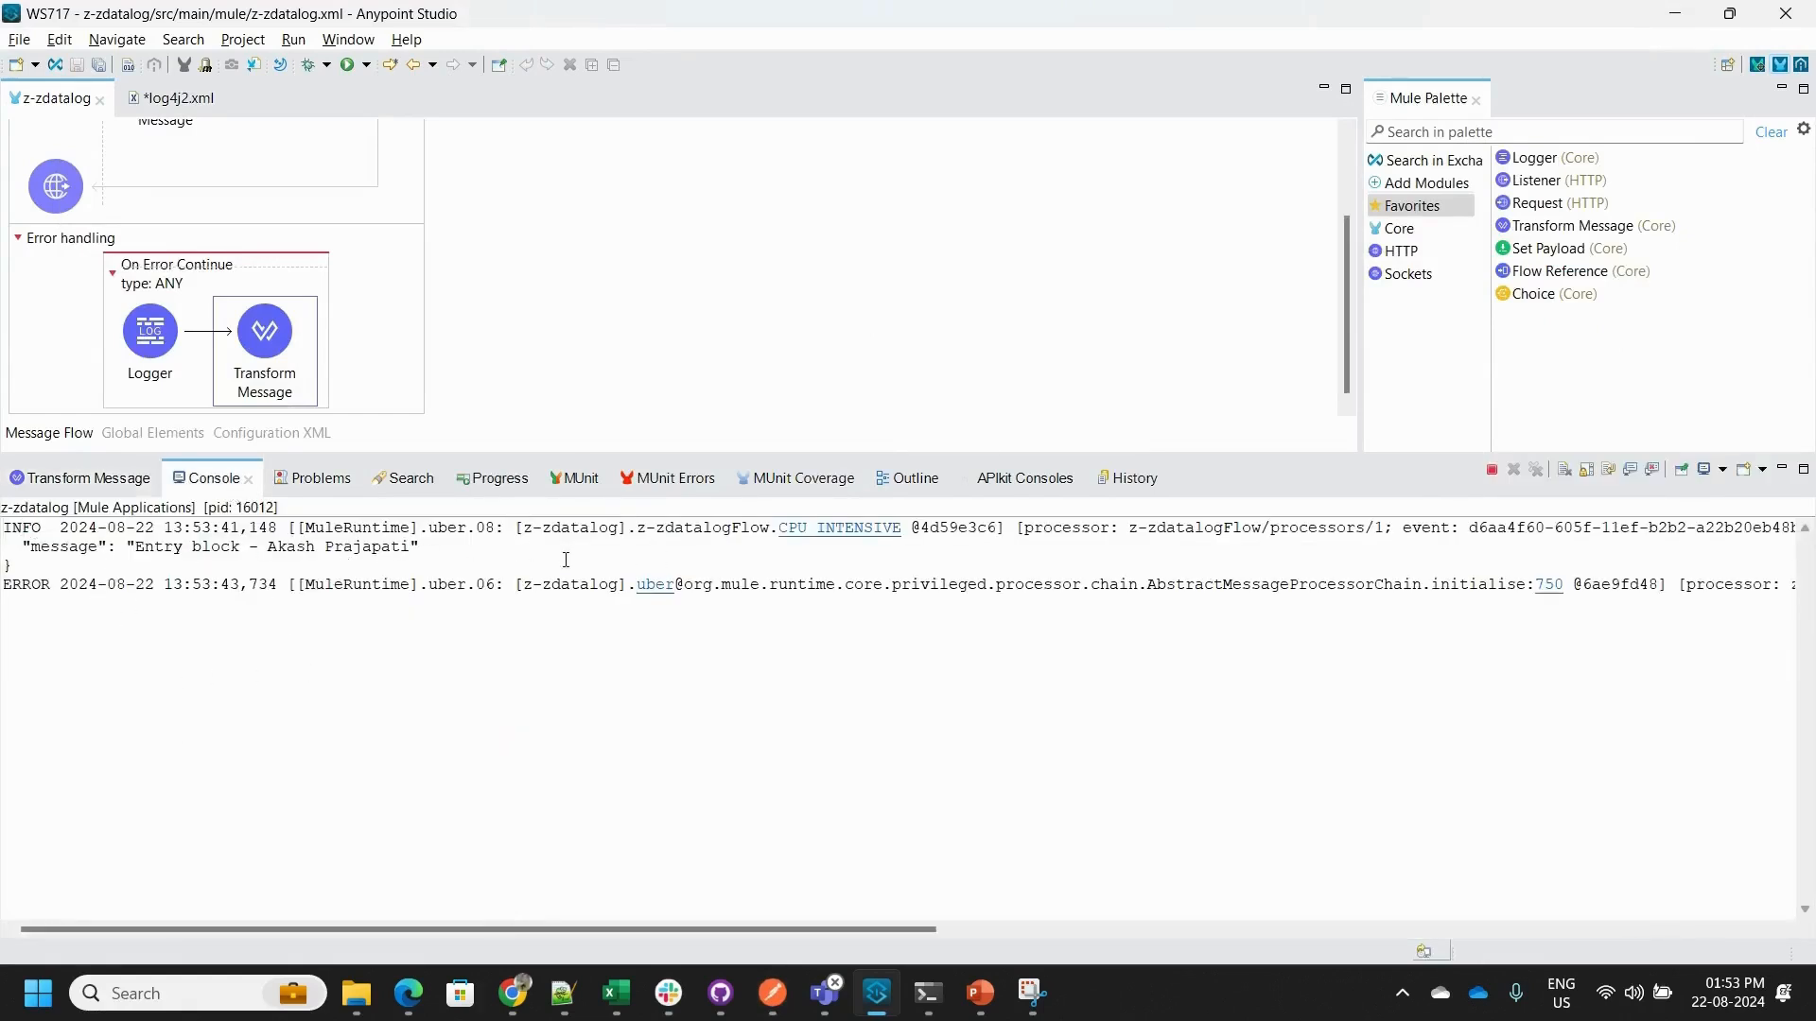
pyautogui.scroll(1, 529, 270)
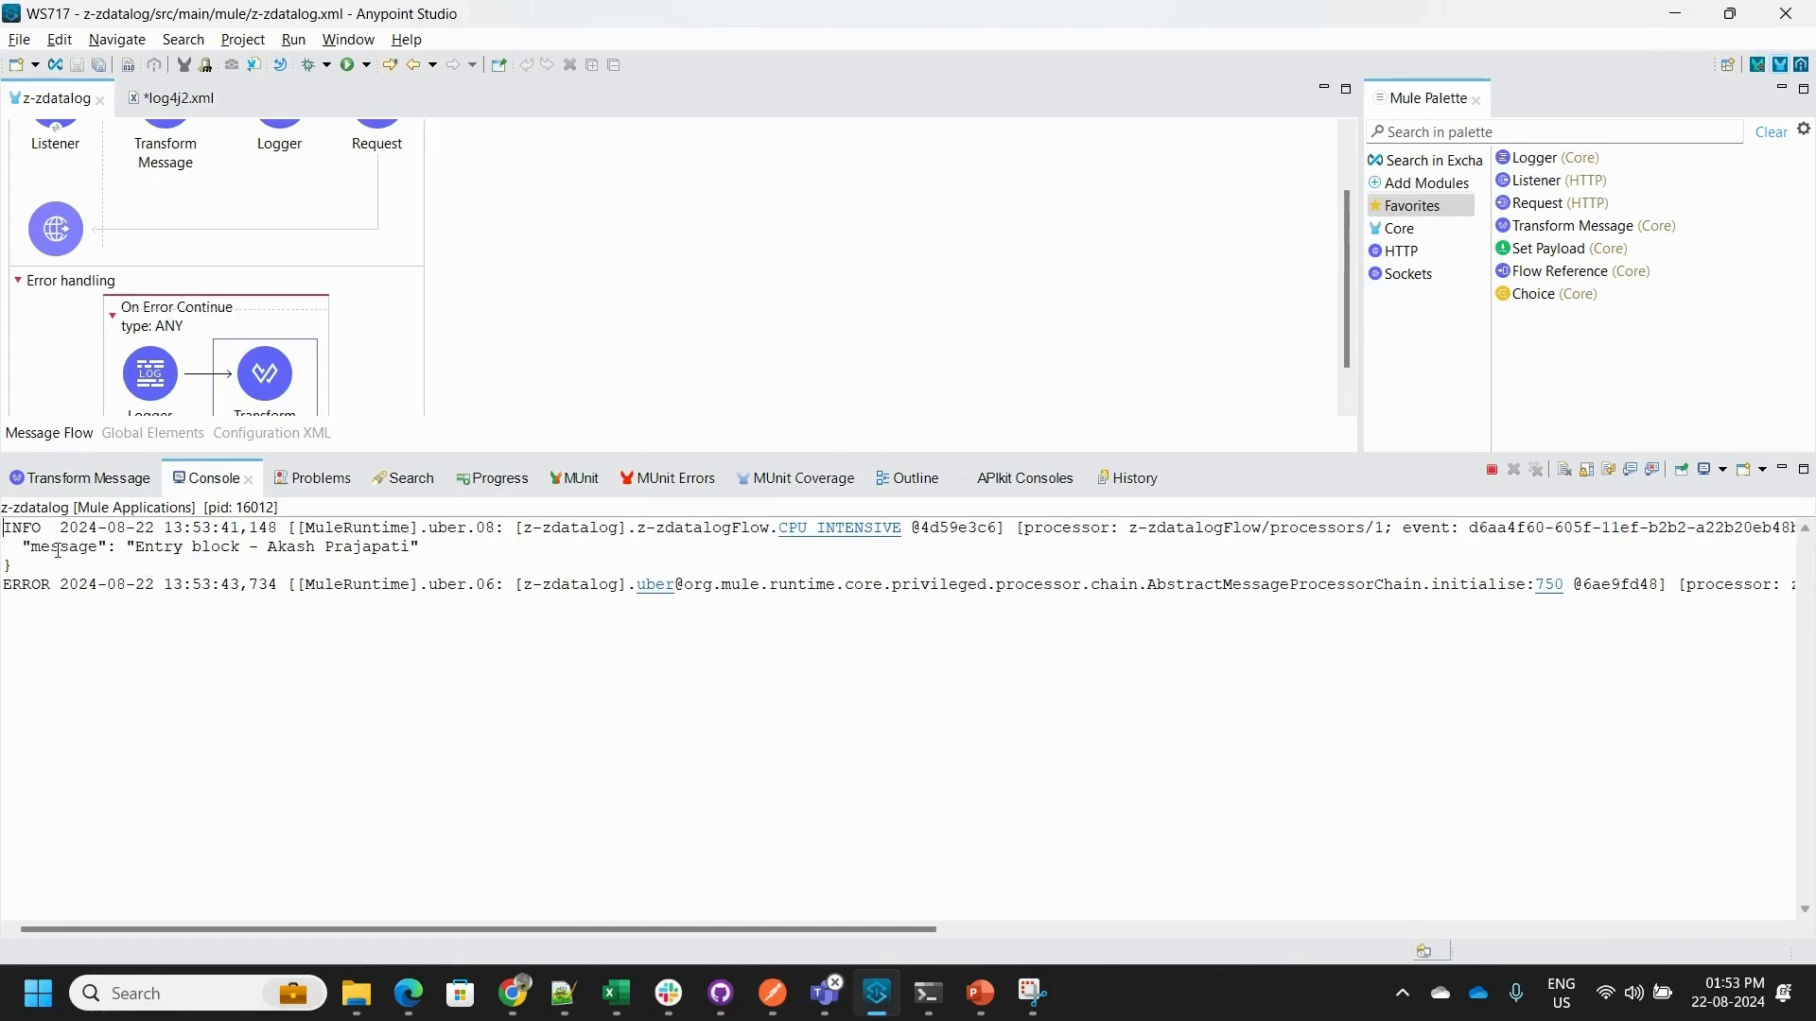
pyautogui.click(172, 102)
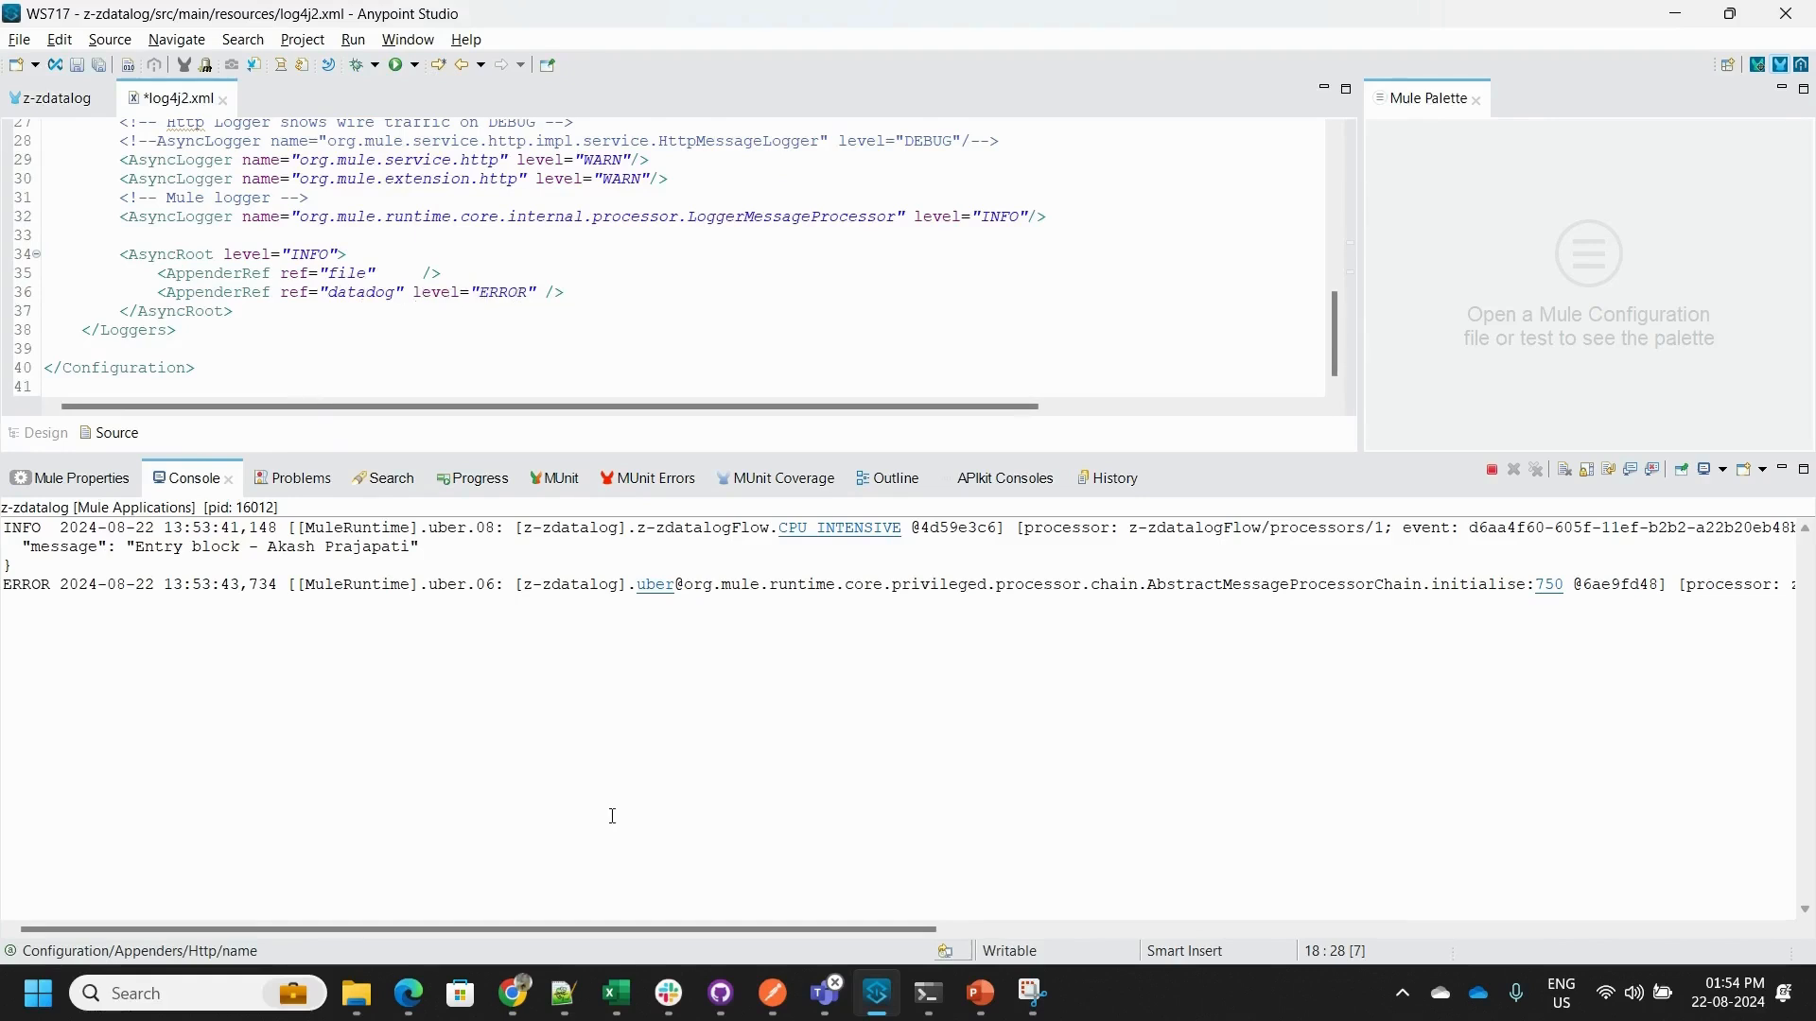
# - Switch to Datadog's Log Explorer in Chrome and view the details of the newest ExampleApp error log
pyautogui.moveTo(512, 993)
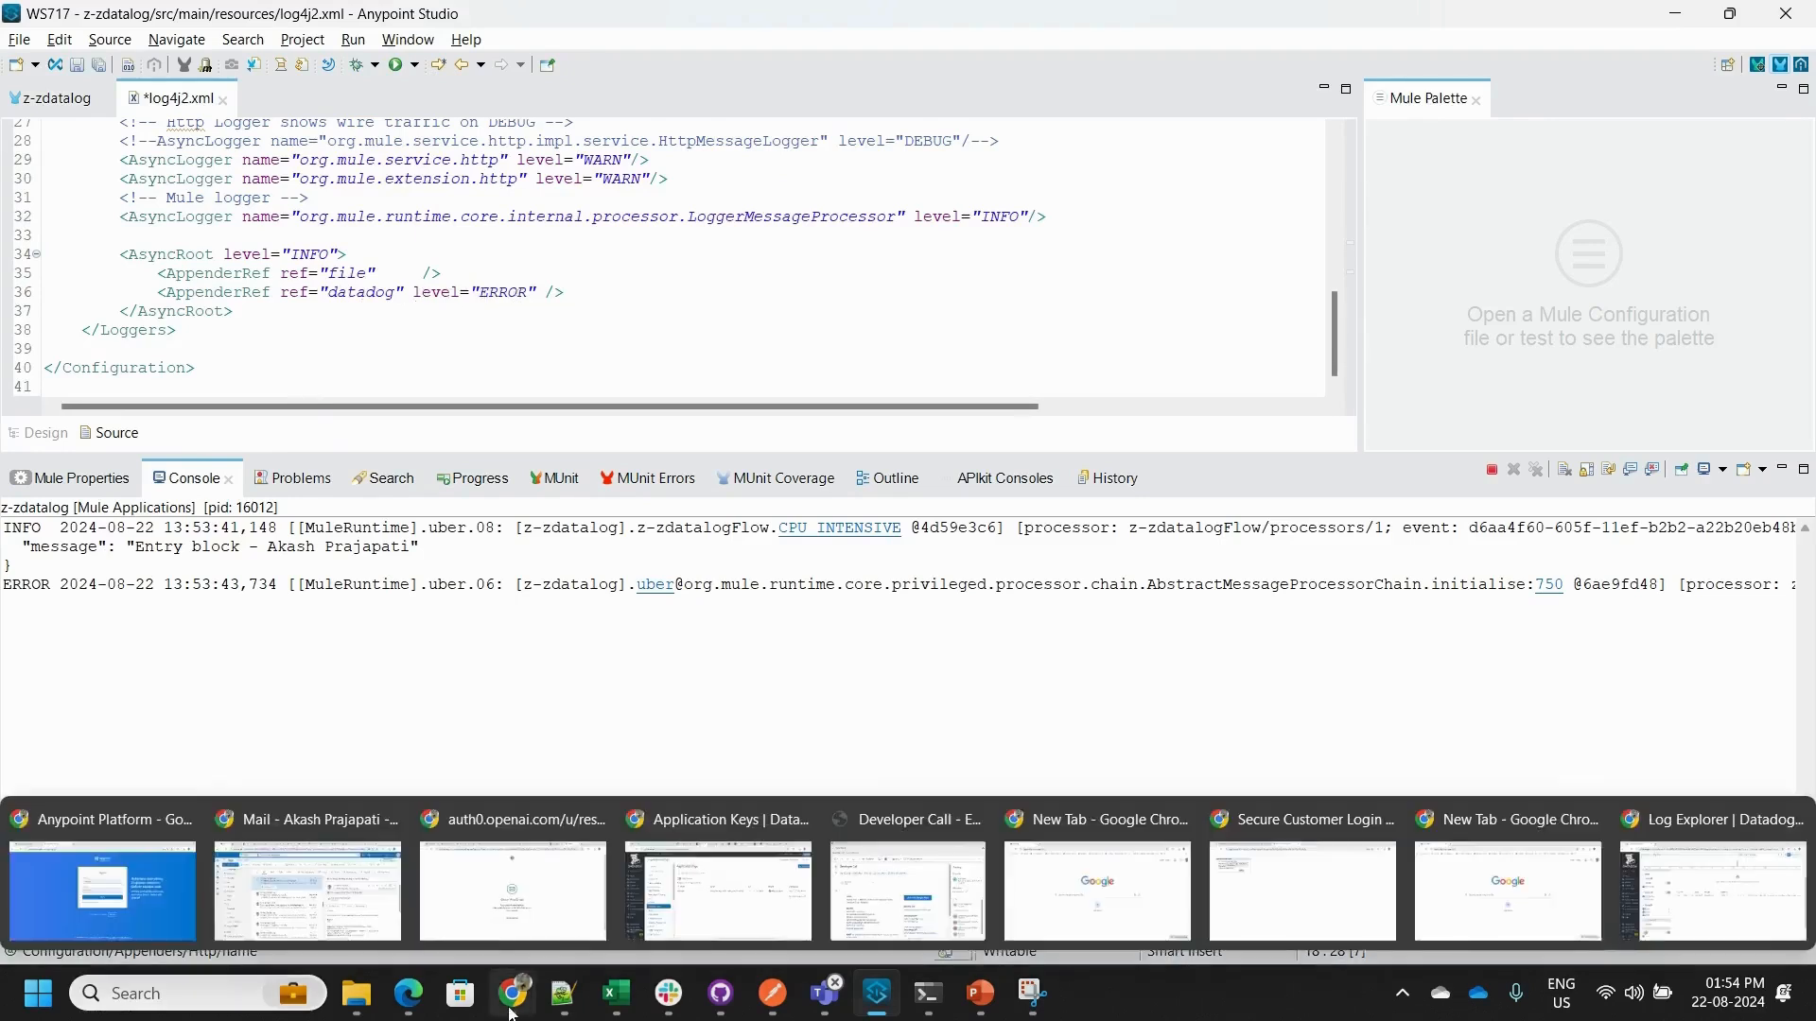
pyautogui.click(1703, 879)
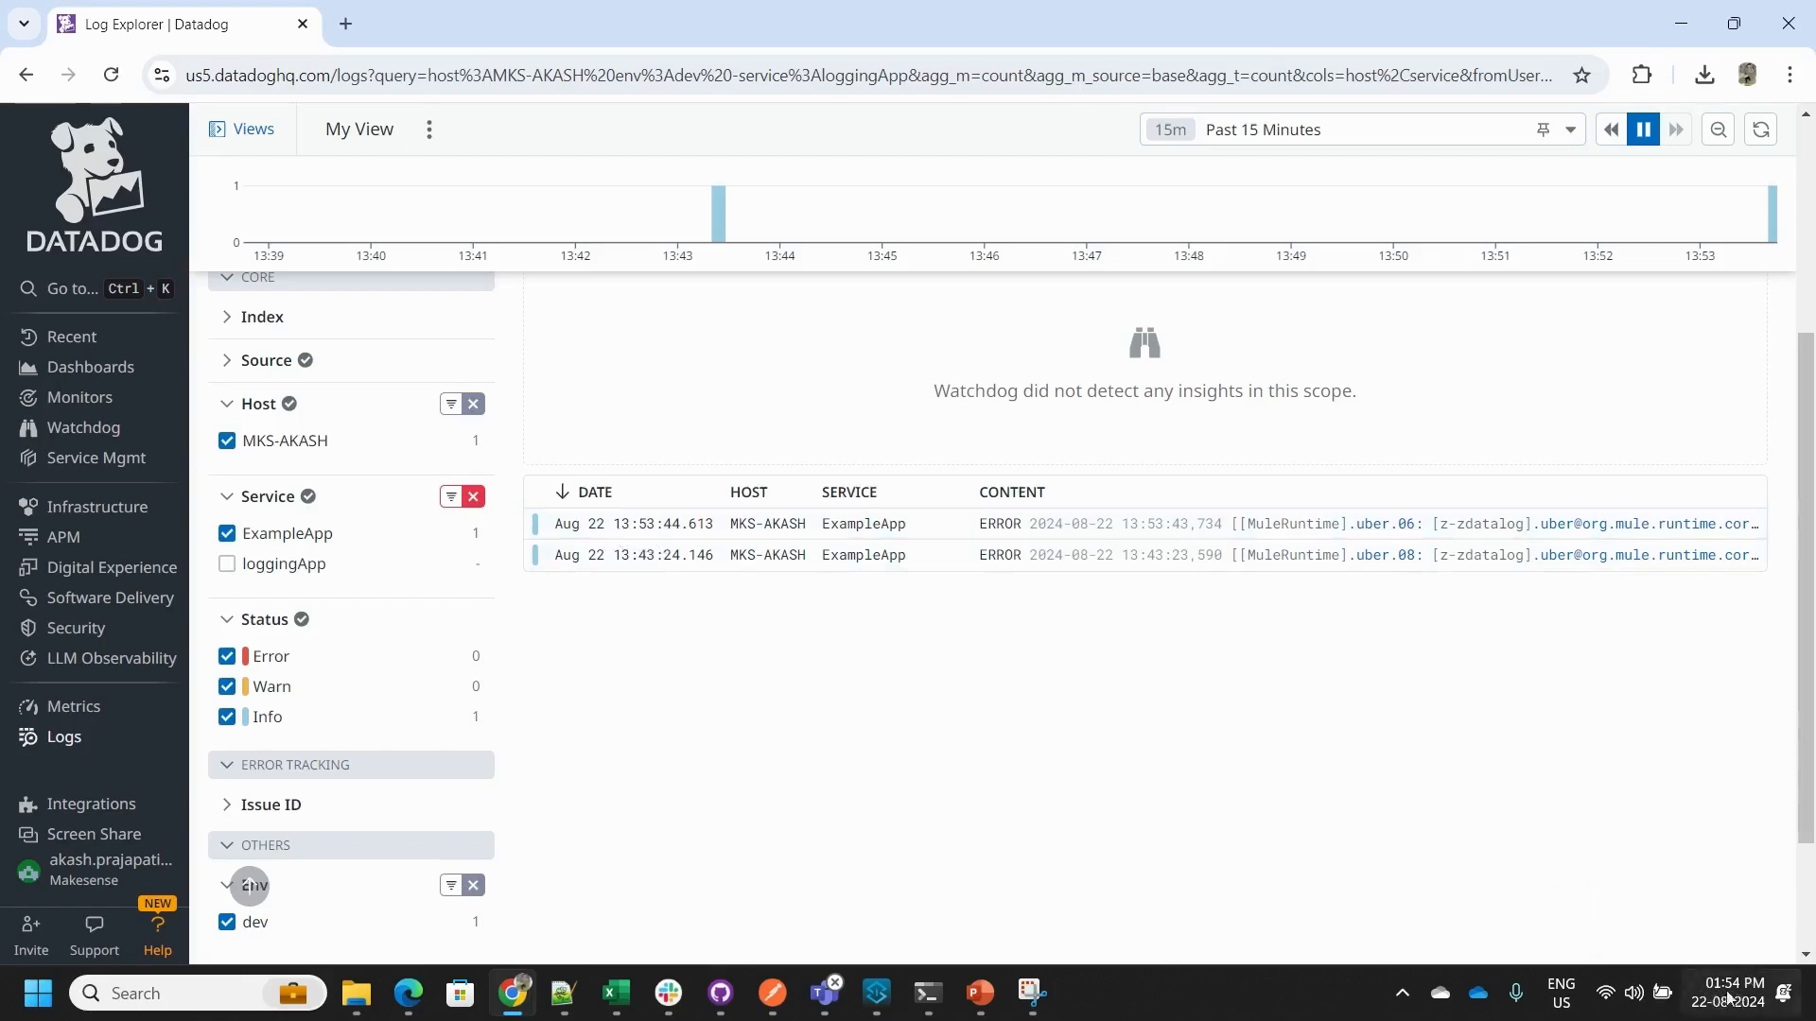
pyautogui.click(1162, 538)
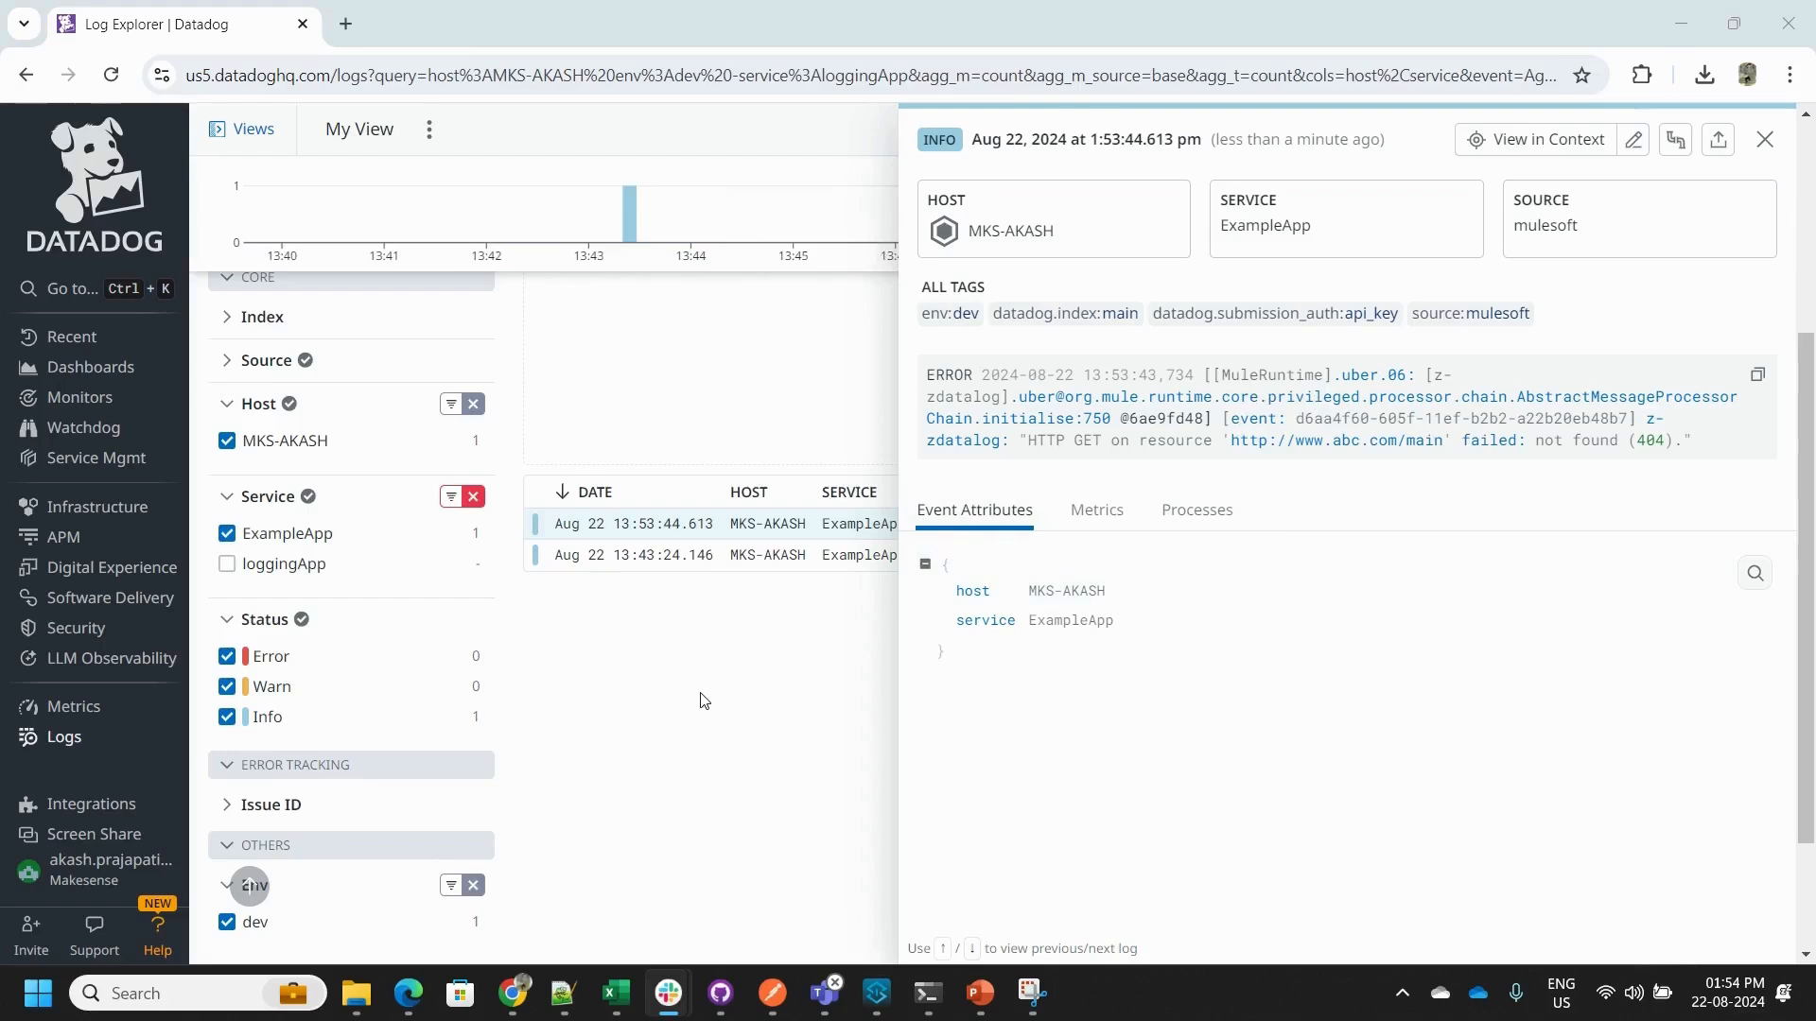
pyautogui.click(1765, 139)
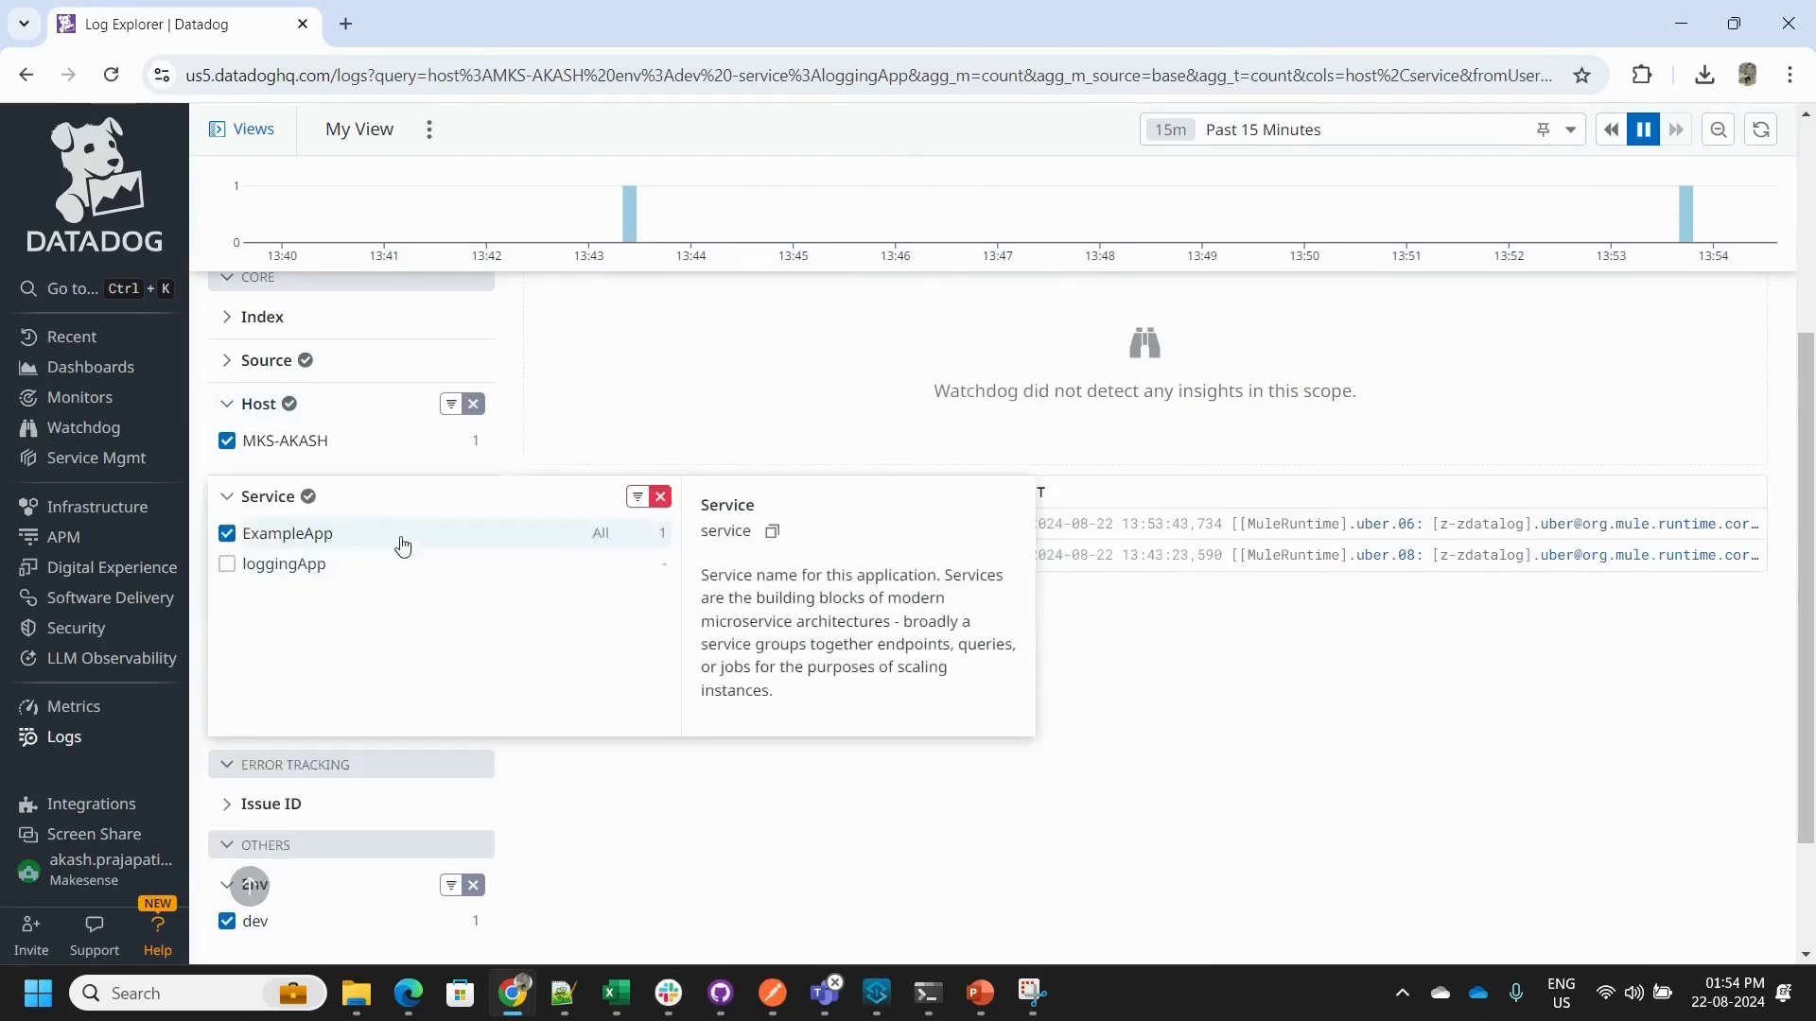
# - Examine the Host, Service, Status and Env filters applied to the logs in the Log Explorer
pyautogui.moveTo(305, 437)
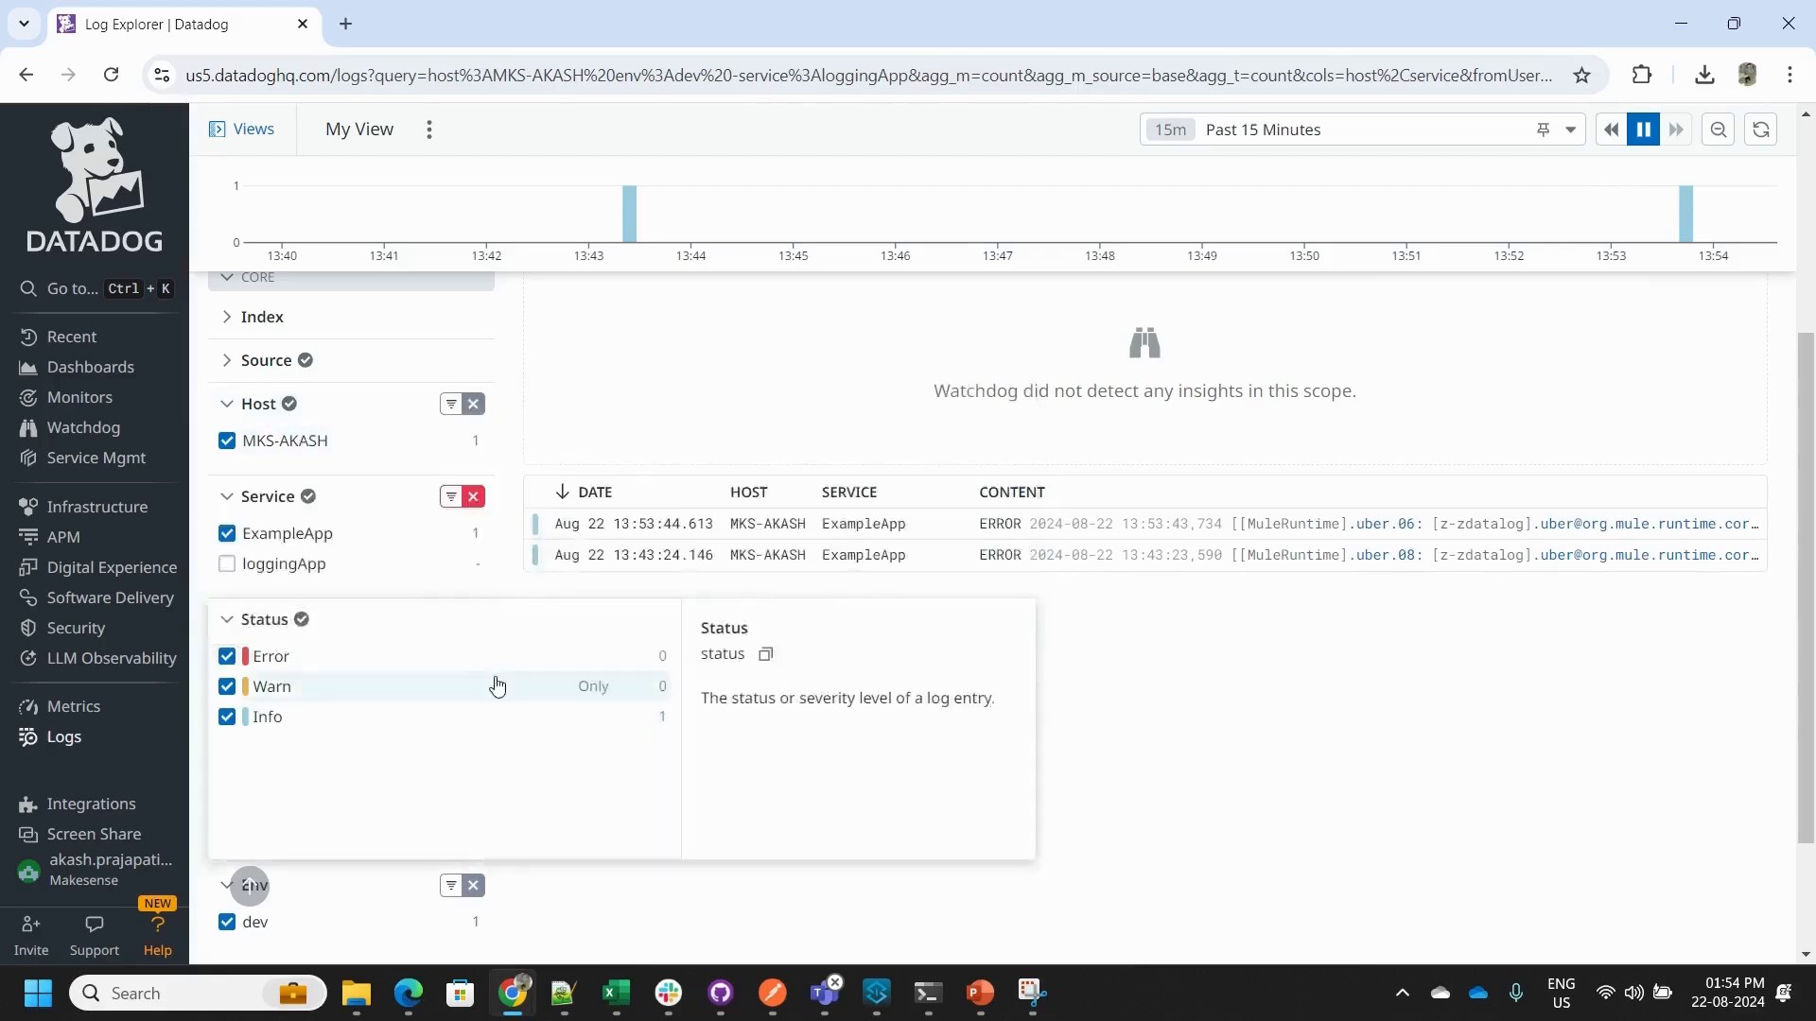
pyautogui.moveTo(360, 510)
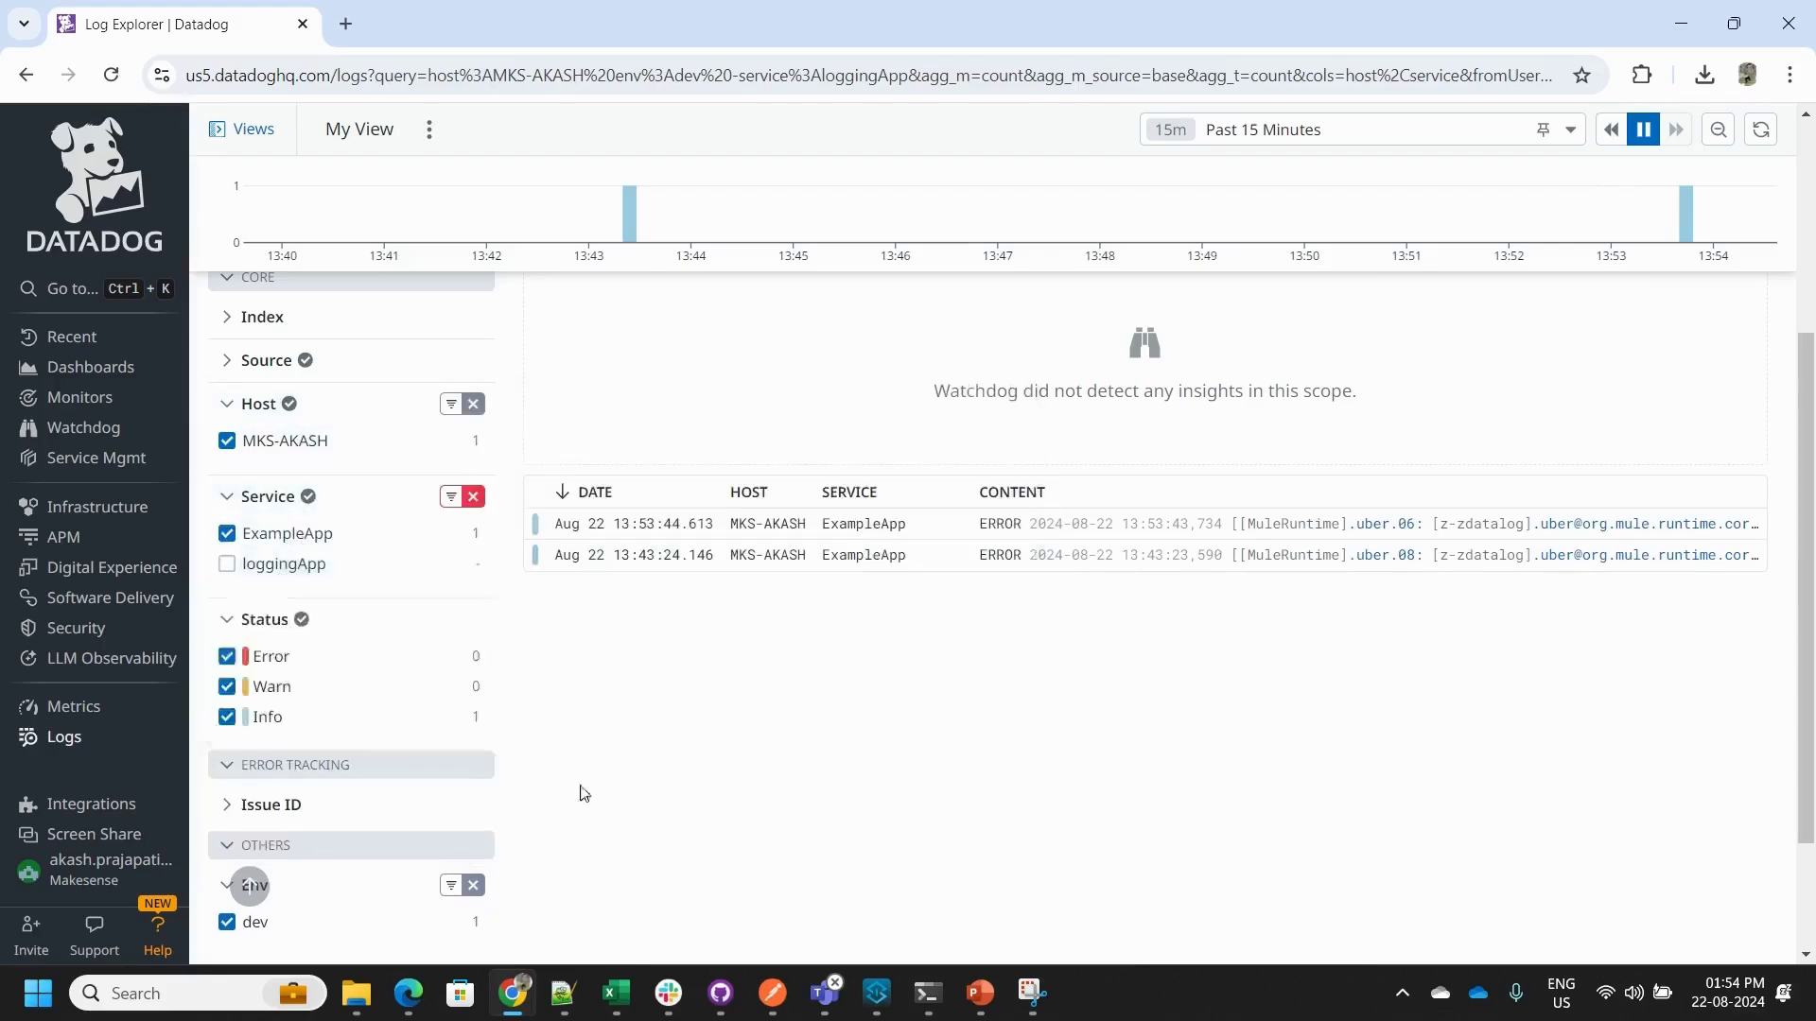
pyautogui.moveTo(410, 698)
pyautogui.moveTo(337, 931)
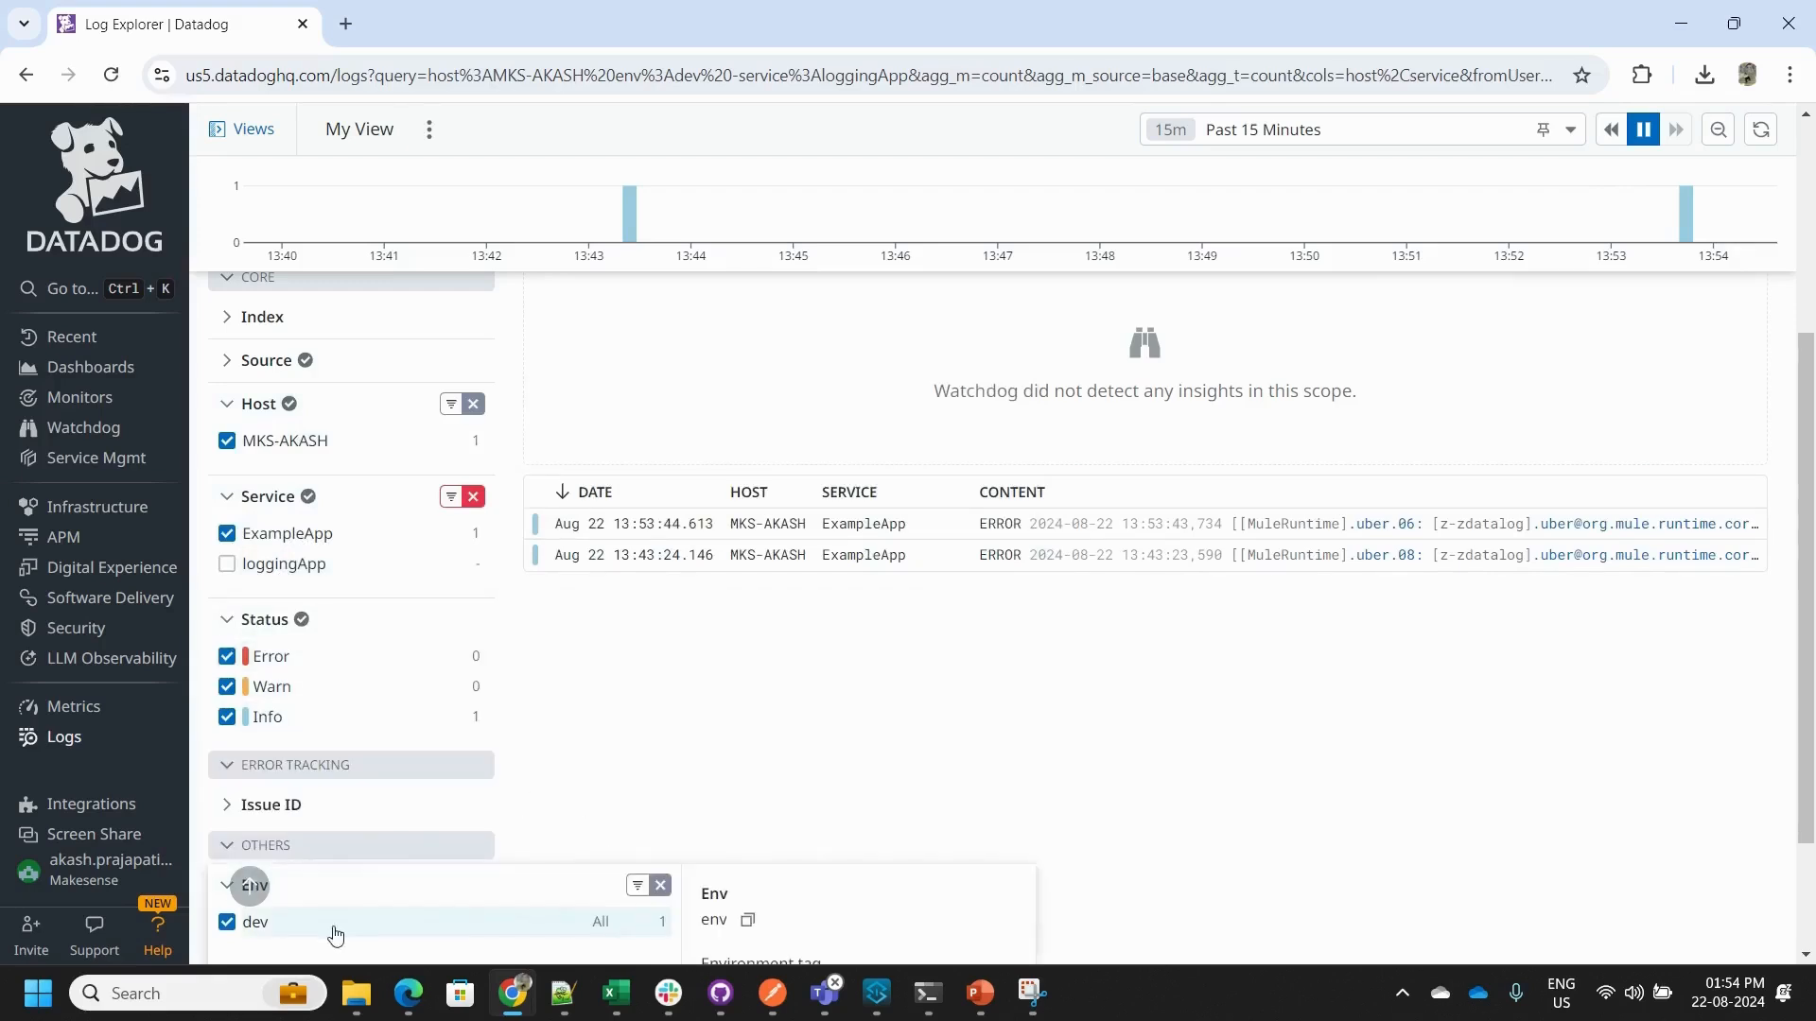
pyautogui.scroll(-1, 337, 885)
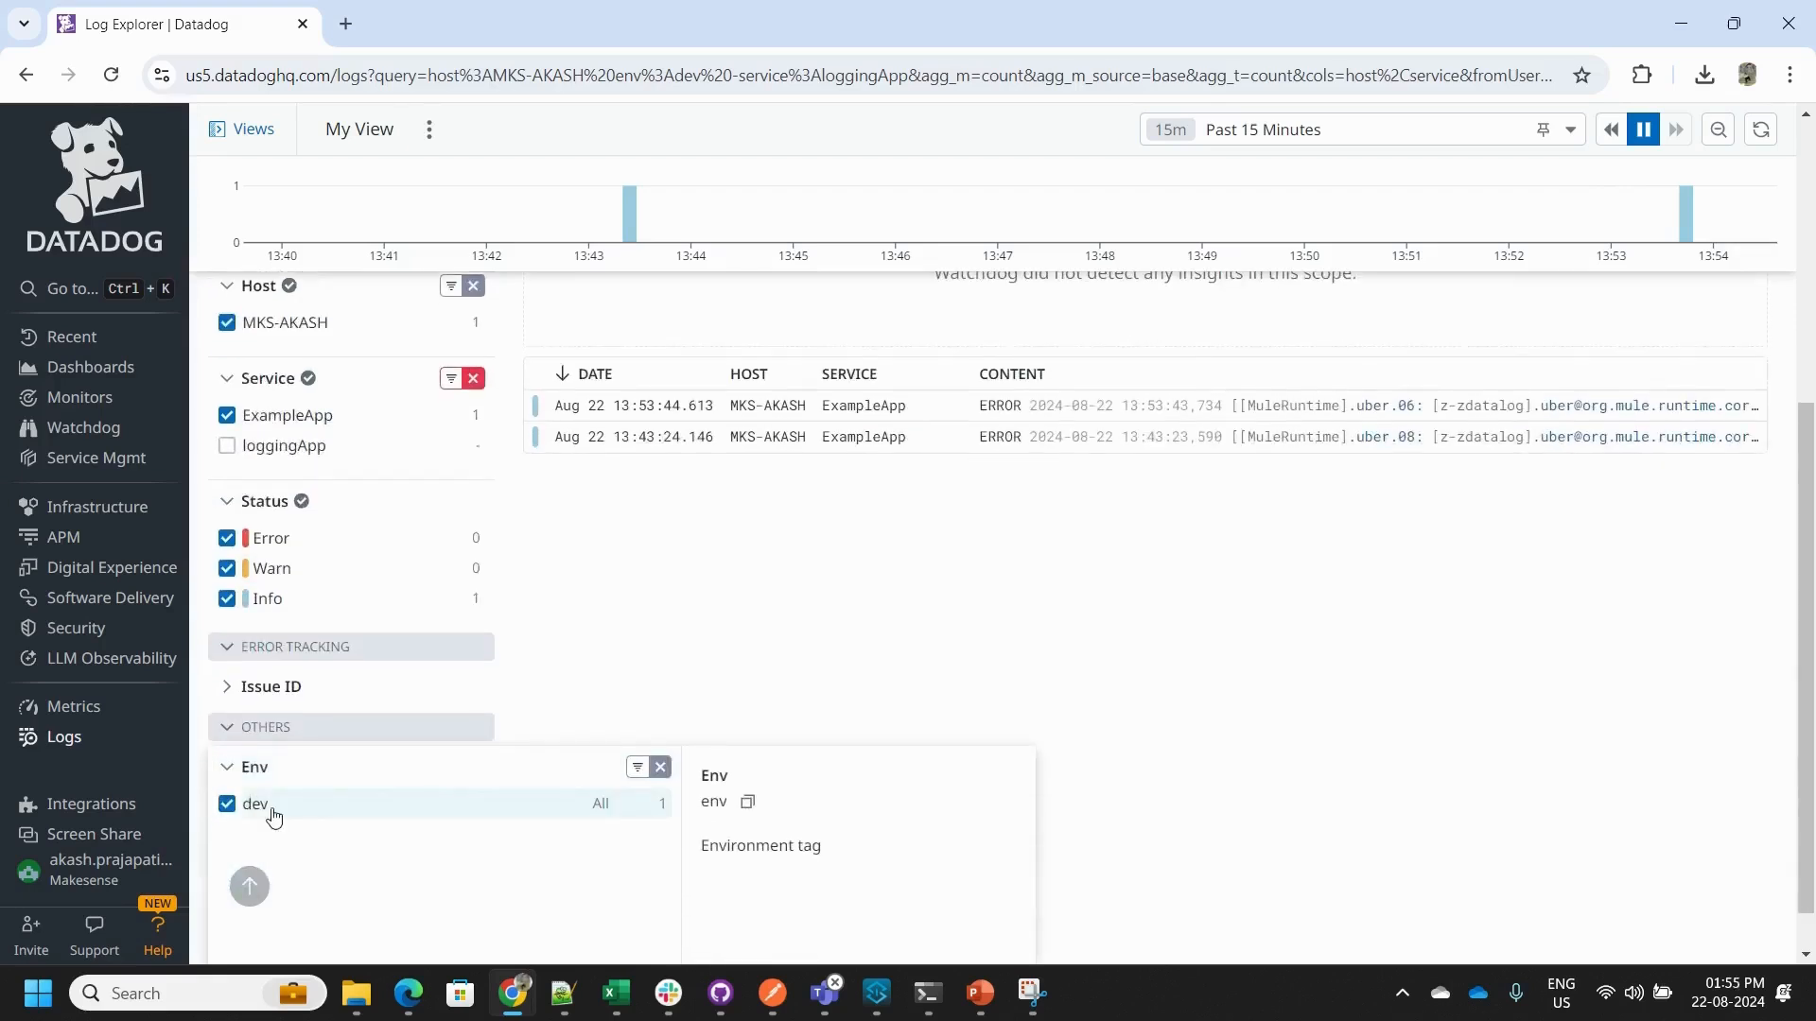